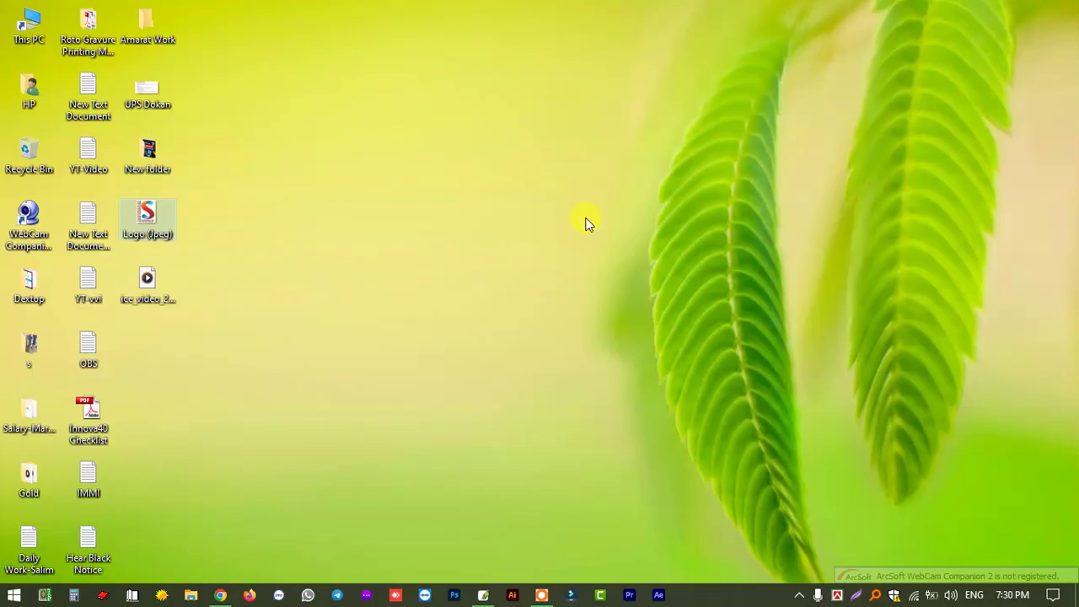
# Step: Capture a 1109x701 area of the empty desktop wallpaper and save it to the Desktop as the JPEG Screenshot_1
pyautogui.click(538, 269)
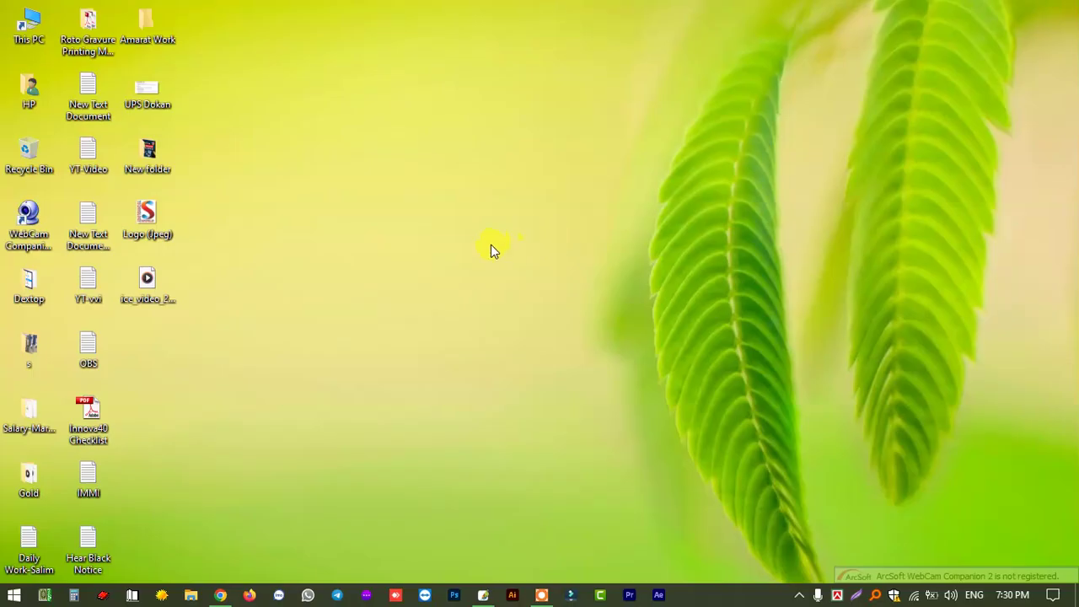
pyautogui.click(856, 596)
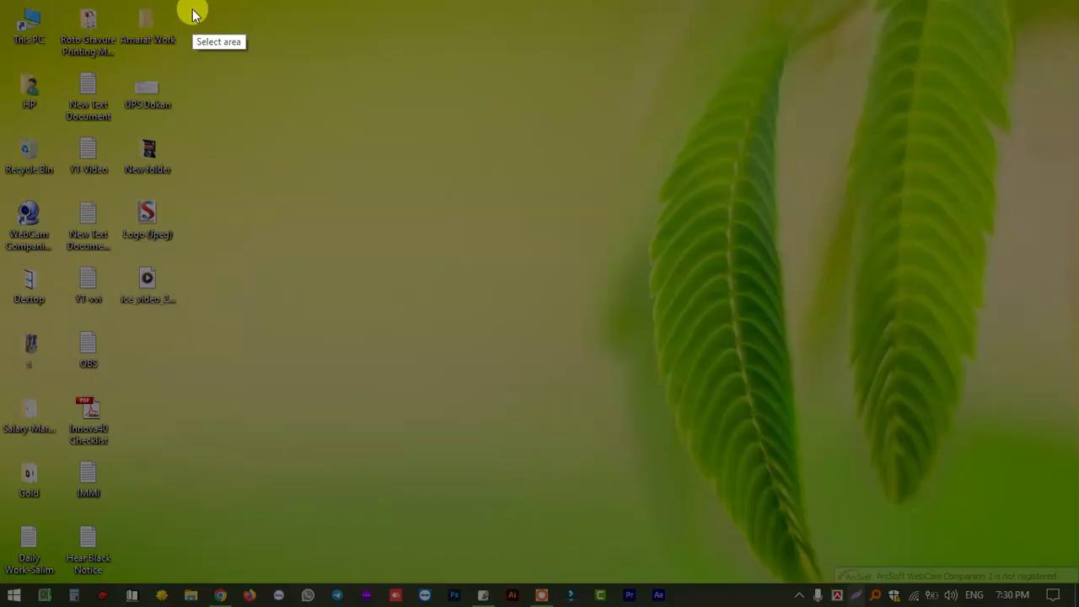
pyautogui.moveTo(192, 11); pyautogui.dragTo(1068, 562)
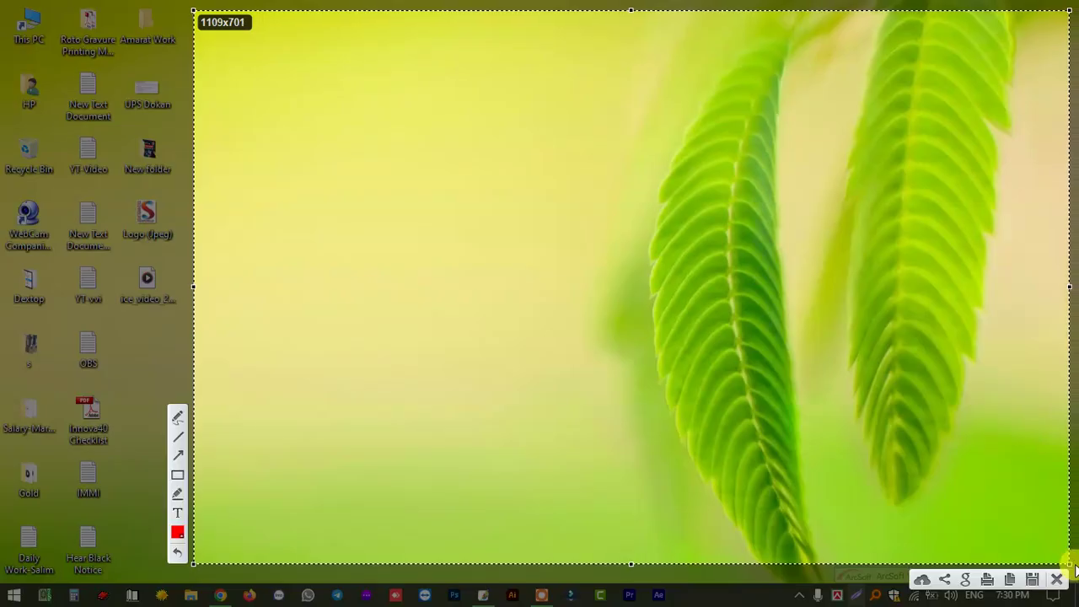
pyautogui.click(1034, 580)
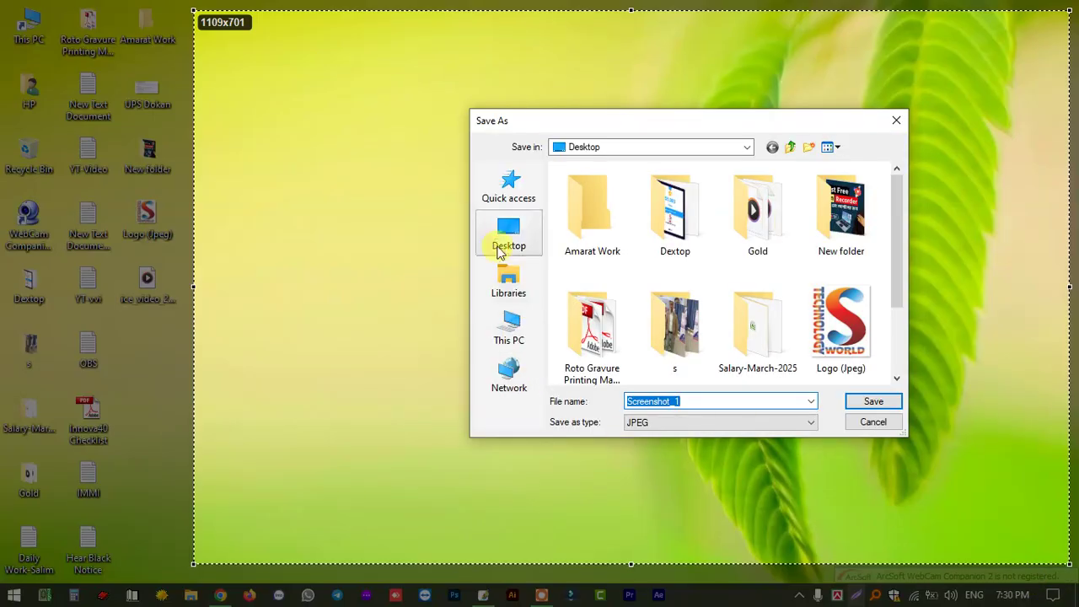
pyautogui.click(882, 402)
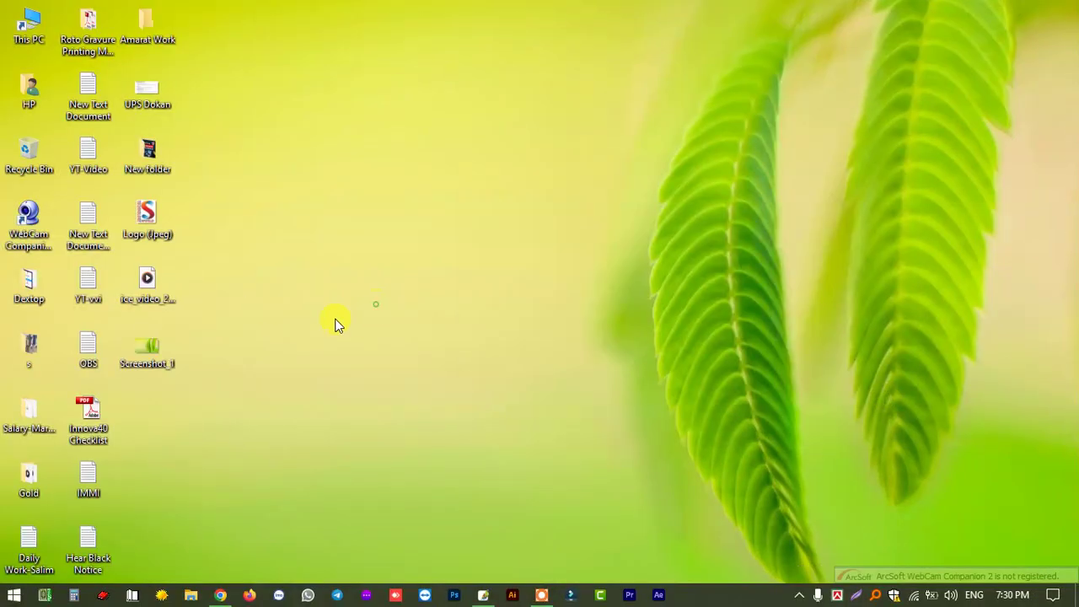
# Step: View the Screenshot_1 image from the desktop in the photo viewer and close it
pyautogui.moveTo(156, 346)
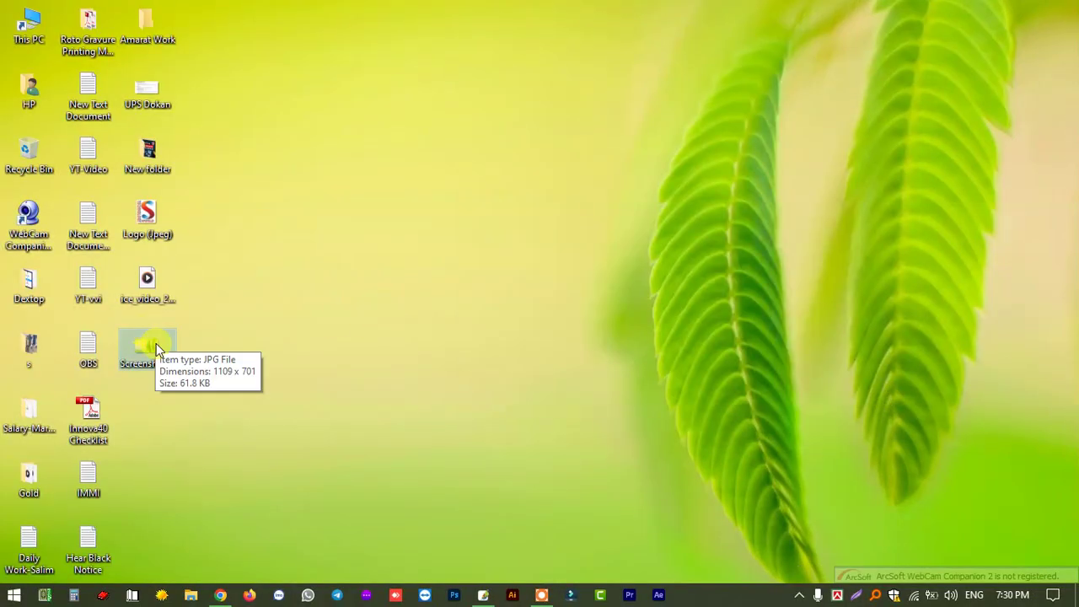
pyautogui.doubleClick(163, 343)
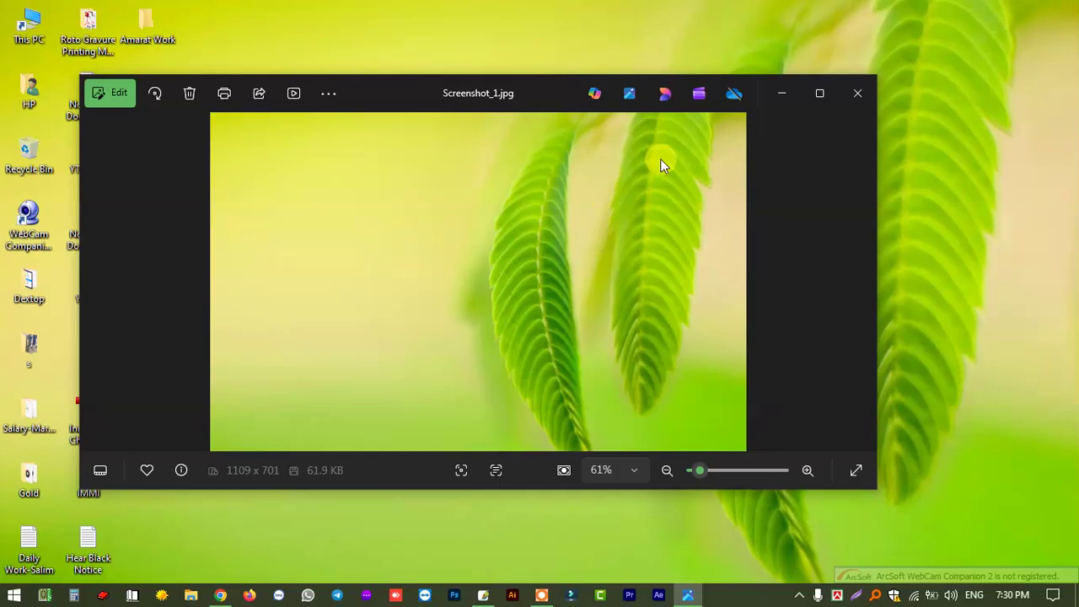
pyautogui.click(853, 93)
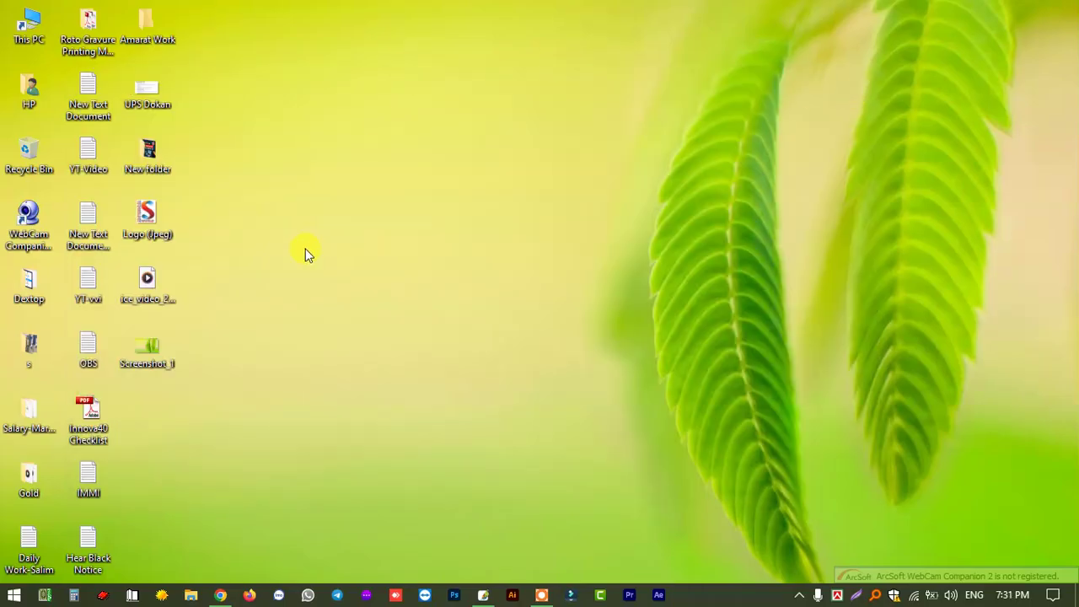
# Step: Open the desktop file Screenshot_1 in Adobe Photoshop and place its document window near the top of the workspace
pyautogui.click(288, 329)
pyautogui.click(160, 352)
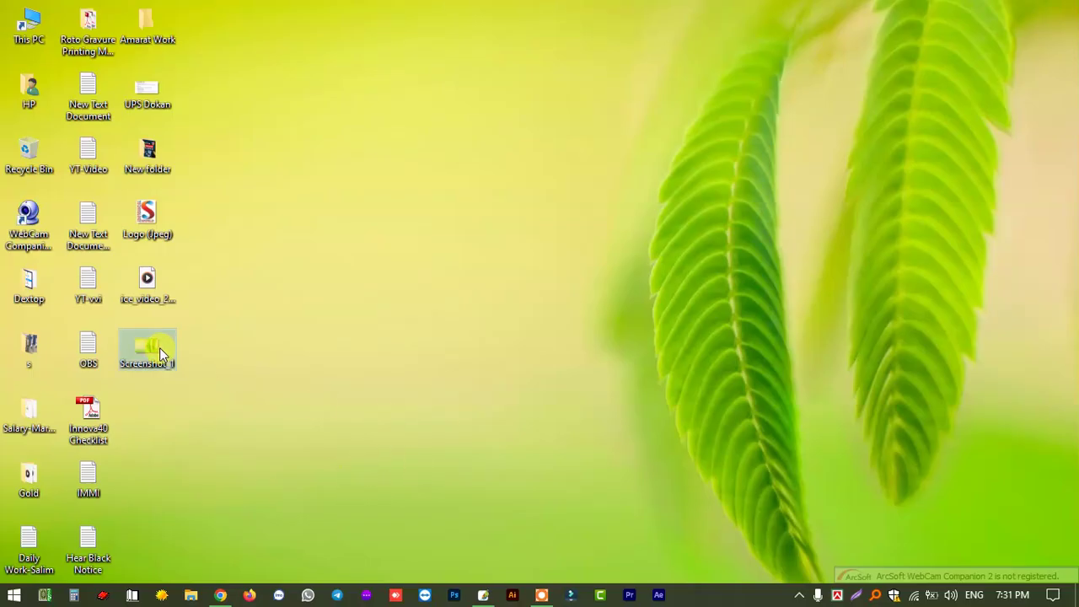
pyautogui.moveTo(140, 347); pyautogui.dragTo(414, 390)
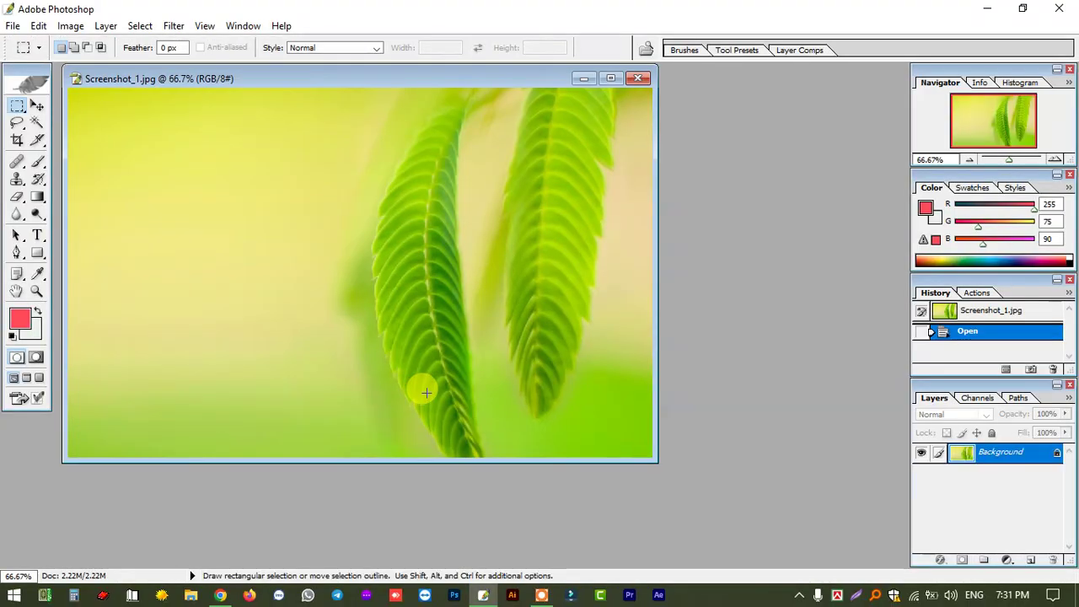
pyautogui.moveTo(360, 85); pyautogui.dragTo(362, 102)
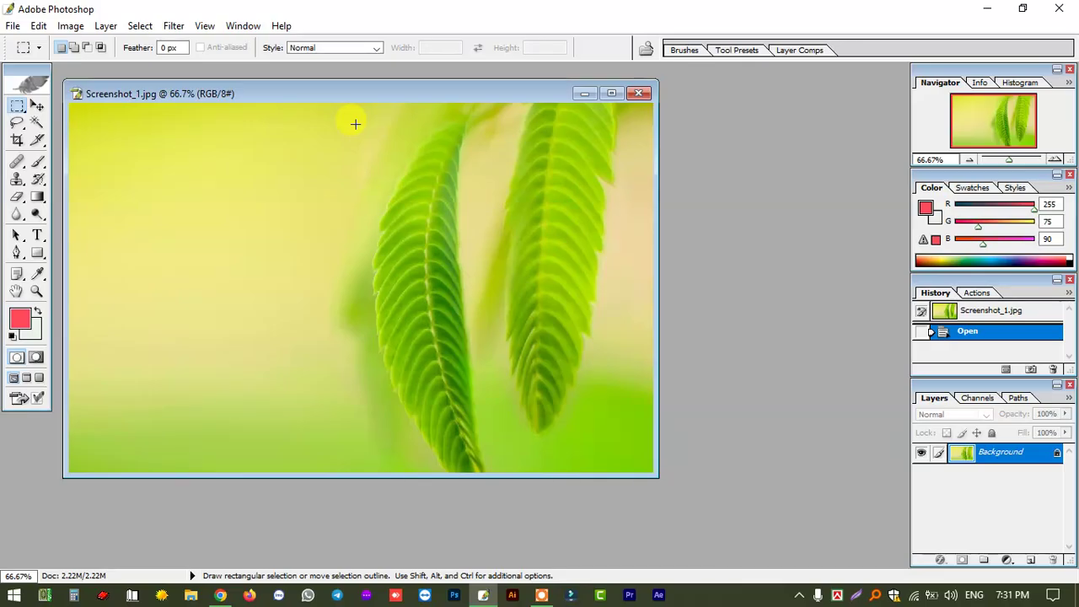
pyautogui.moveTo(346, 91); pyautogui.dragTo(345, 84)
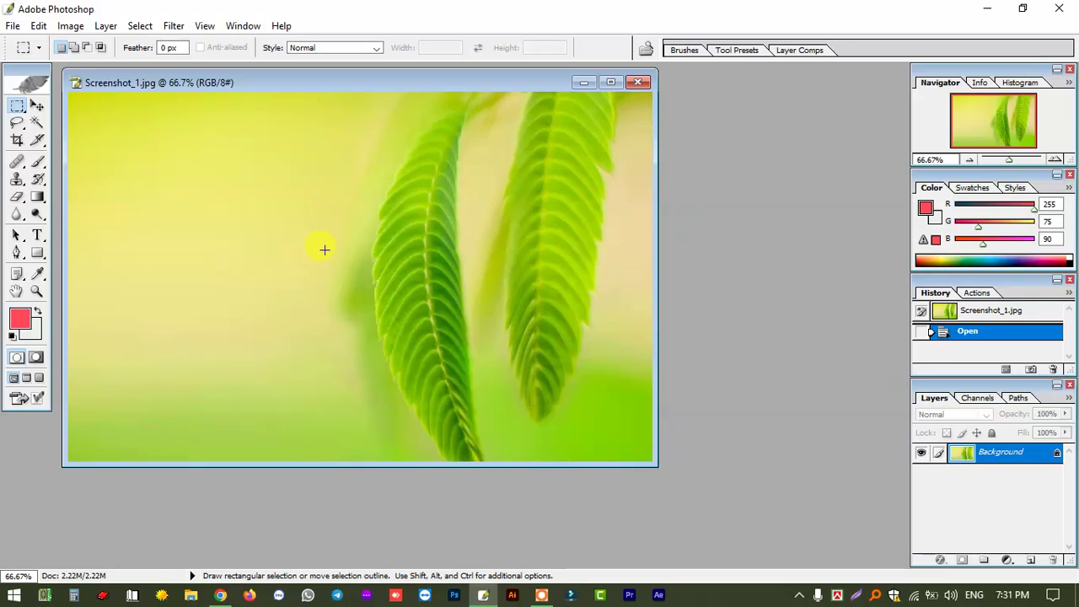
# Step: Open the Logo (Jpeg) file from the Desktop and move its window beside the leaf image
pyautogui.hotkey('ctrl', 'o')
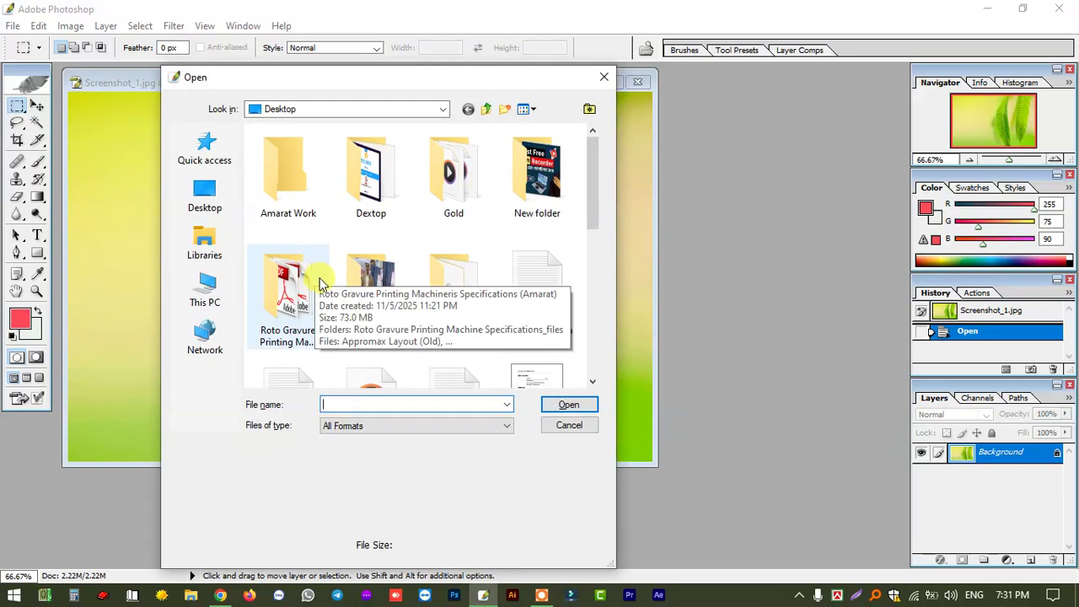
pyautogui.scroll(-10, 321, 284)
pyautogui.scroll(3, 320, 283)
pyautogui.click(288, 278)
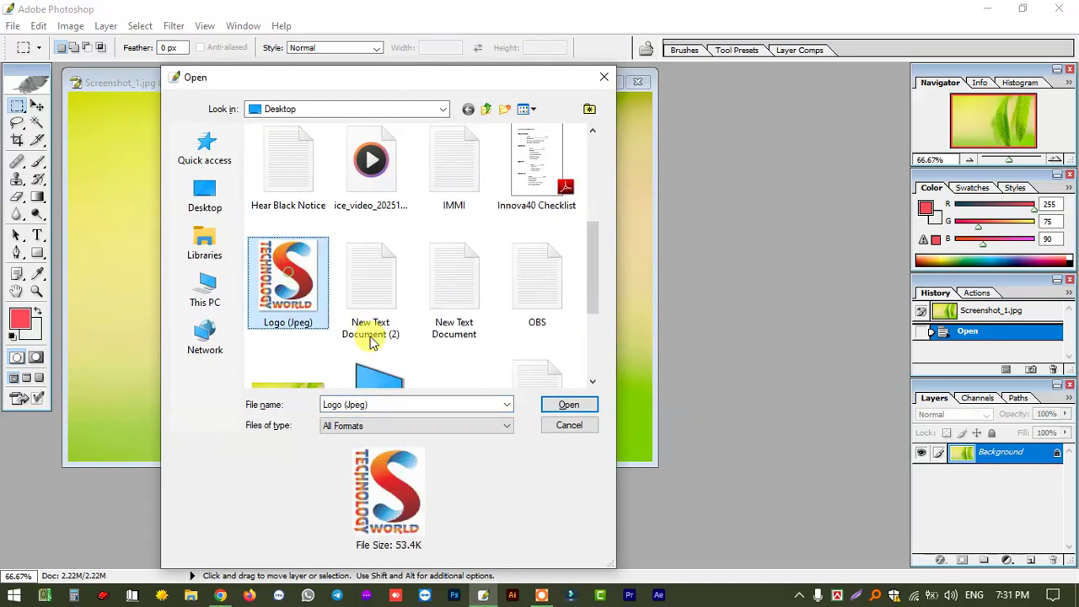
pyautogui.click(568, 405)
pyautogui.moveTo(243, 85); pyautogui.dragTo(563, 106)
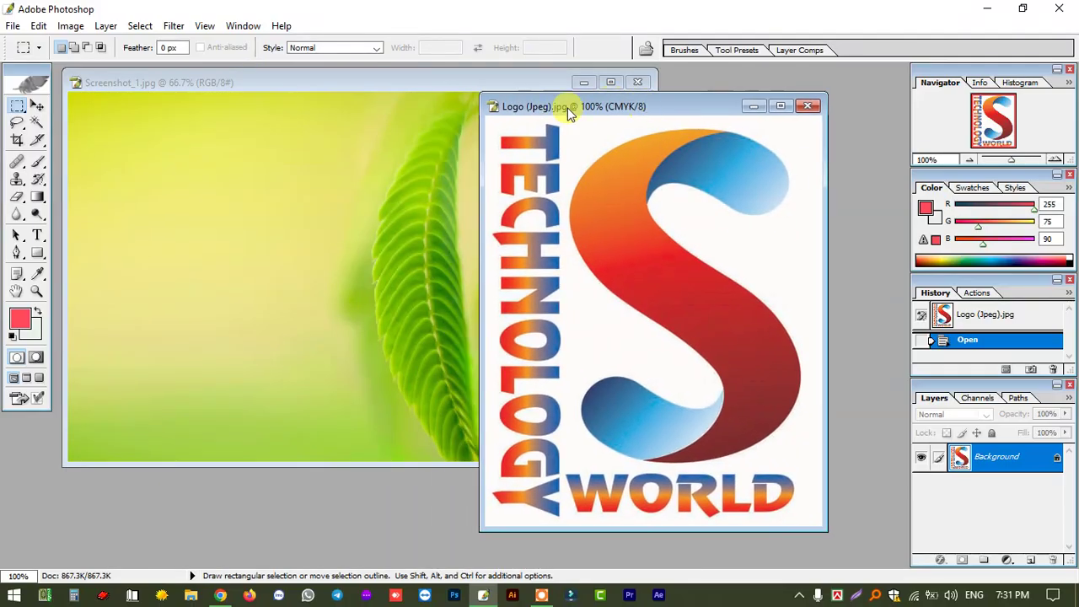
# Step: Copy the logo into Screenshot_1.jpg as a layer over the plain area beside the leaves, and close the original logo file
pyautogui.click(37, 105)
pyautogui.moveTo(590, 234); pyautogui.dragTo(253, 253)
pyautogui.moveTo(289, 301); pyautogui.dragTo(284, 294)
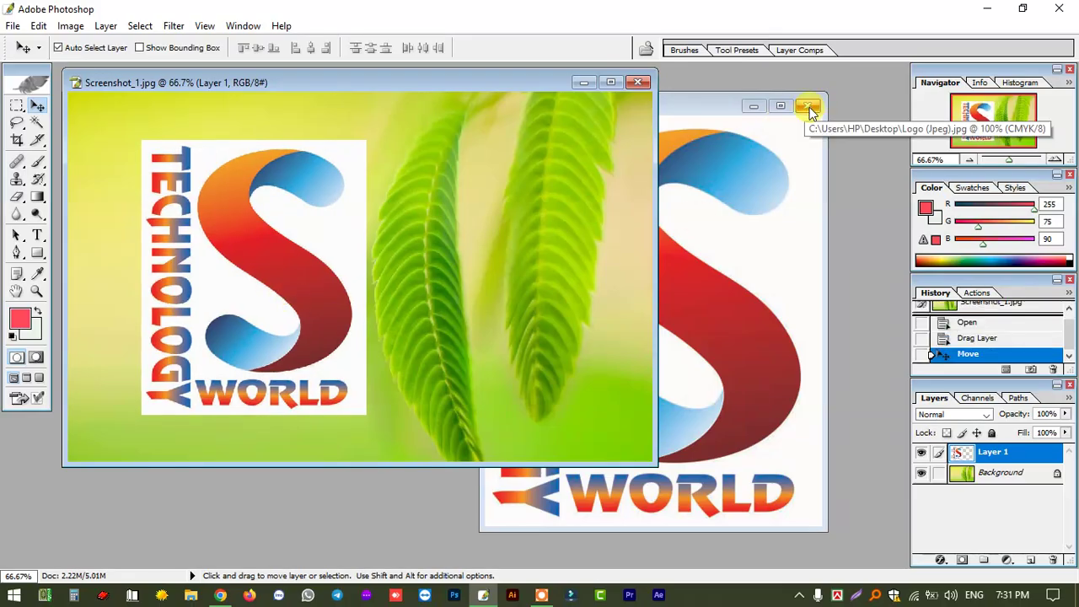
pyautogui.click(810, 107)
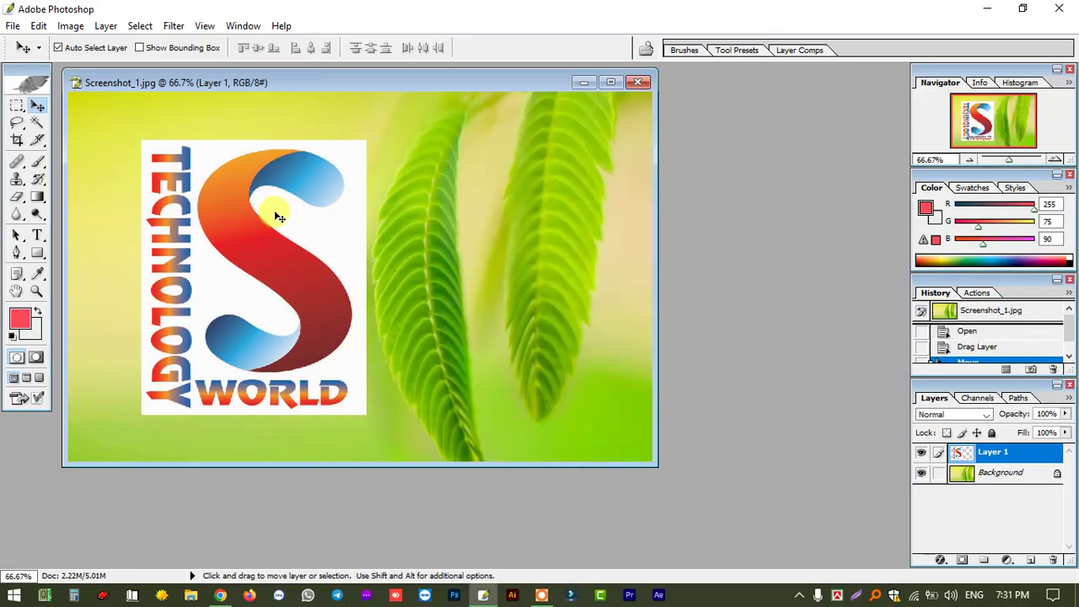
# Step: Shift the logo layer slightly toward the centre of the leaf image
pyautogui.hotkey('ctrl', '-')
pyautogui.hotkey('ctrl', '-')
pyautogui.moveTo(333, 263); pyautogui.dragTo(358, 254)
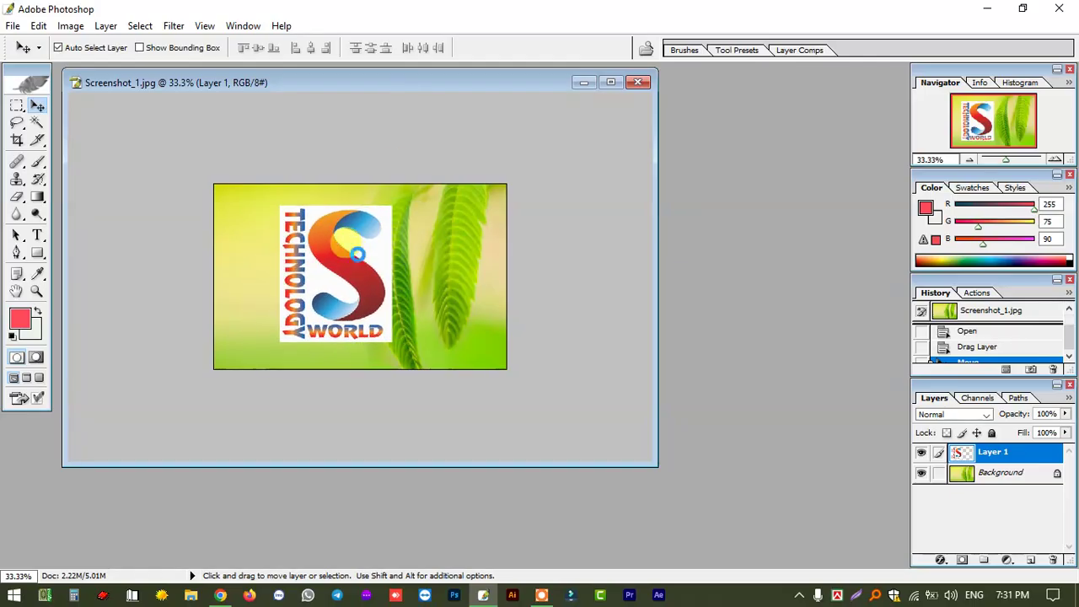
# Step: Delete the white background around the logo on Layer 1 with the Magic Wand, and drop the selection
pyautogui.click(36, 123)
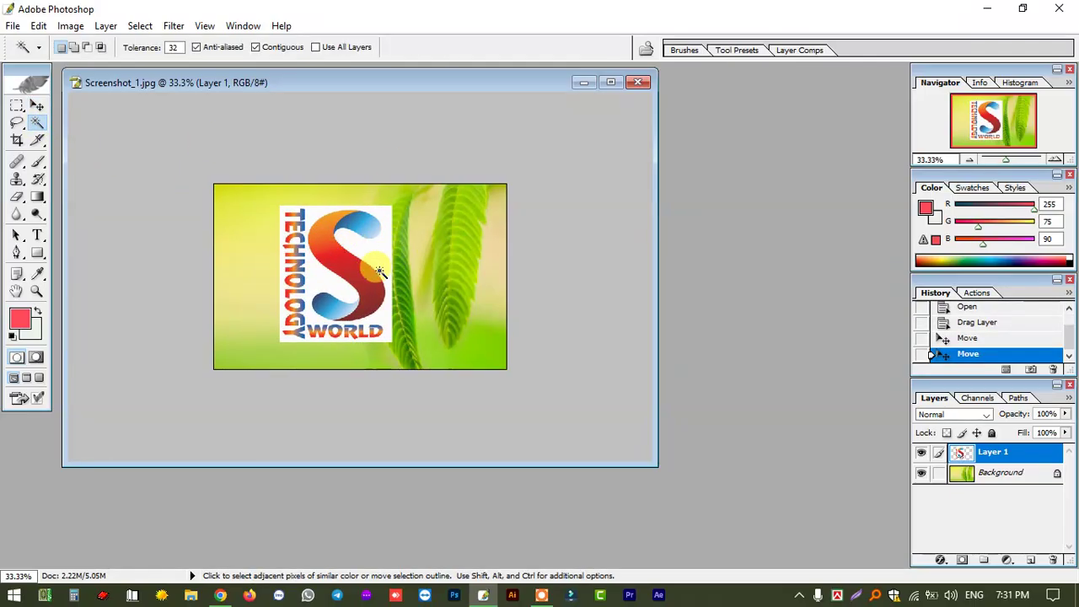
pyautogui.click(36, 124)
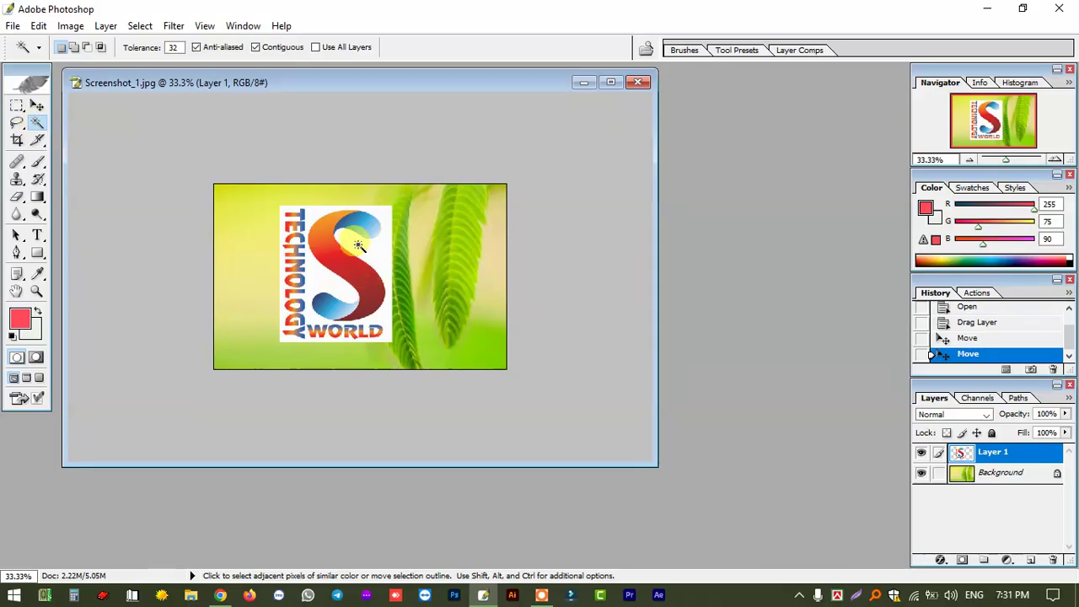
pyautogui.click(358, 245)
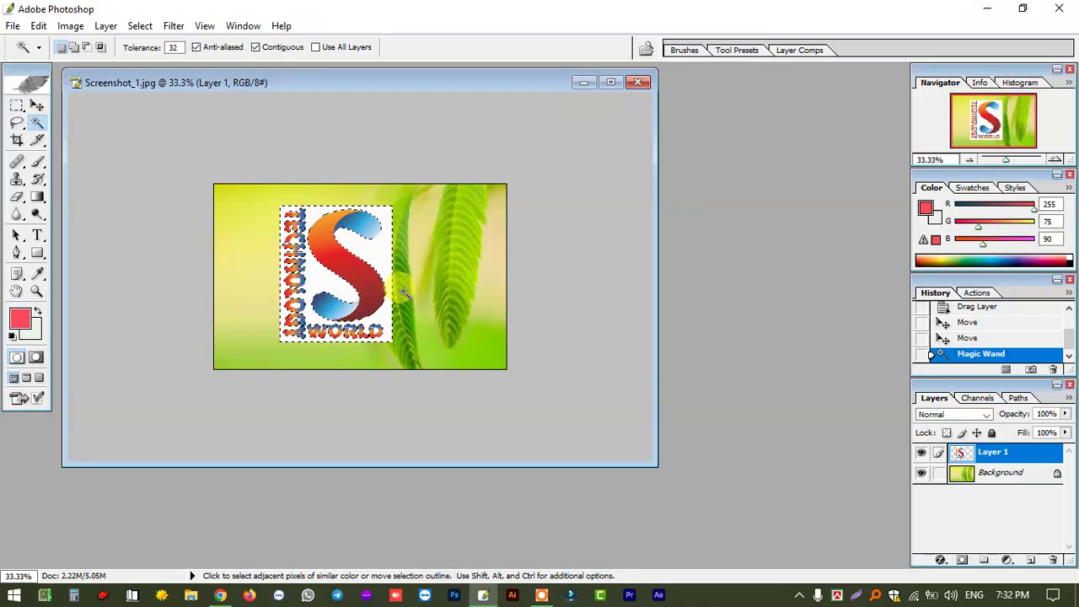
pyautogui.press('Delete')
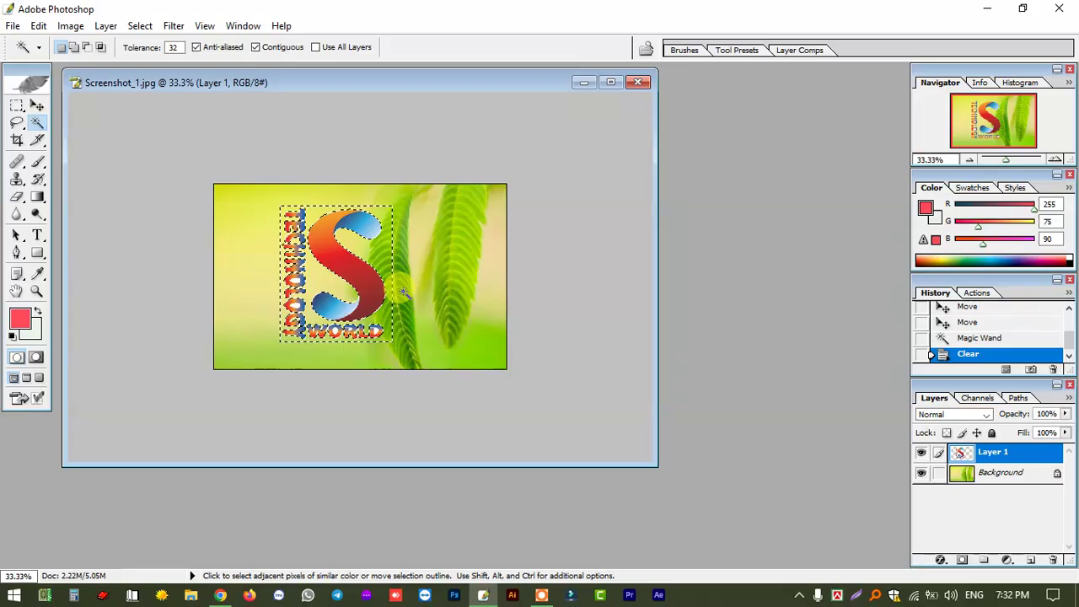
pyautogui.click(17, 122)
pyautogui.click(311, 174)
# Step: Delete the white area inside the first O of the vertical TECHNOLOGY text with the Magic Wand, and deselect
pyautogui.click(37, 105)
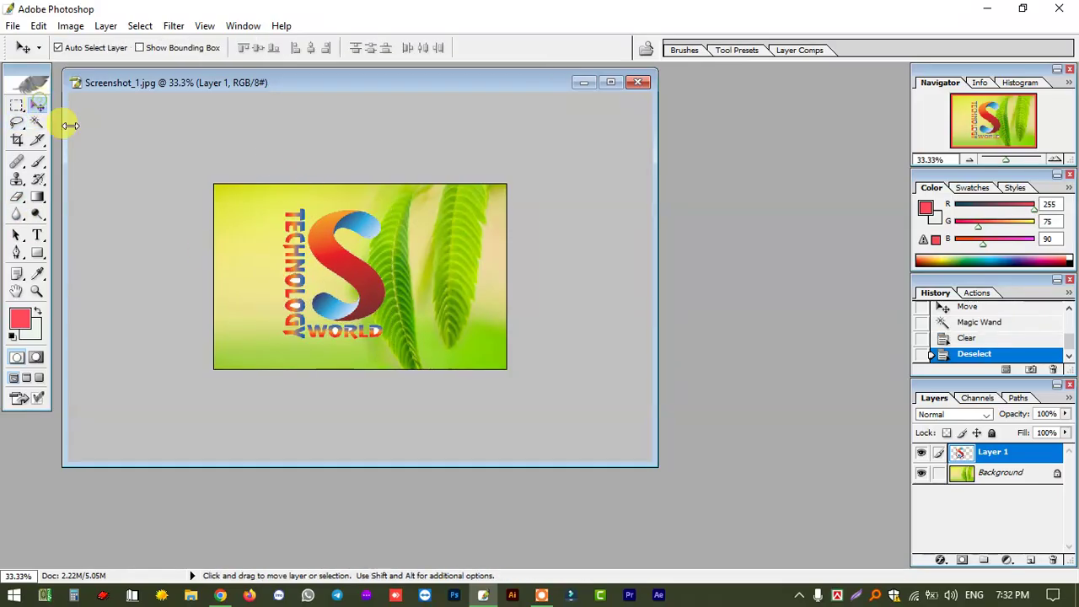
pyautogui.click(486, 183)
pyautogui.hotkey('ctrl', 'space')
pyautogui.moveTo(251, 241); pyautogui.dragTo(435, 388)
pyautogui.hotkey('ctrl', 'space')
pyautogui.moveTo(171, 167); pyautogui.dragTo(478, 435)
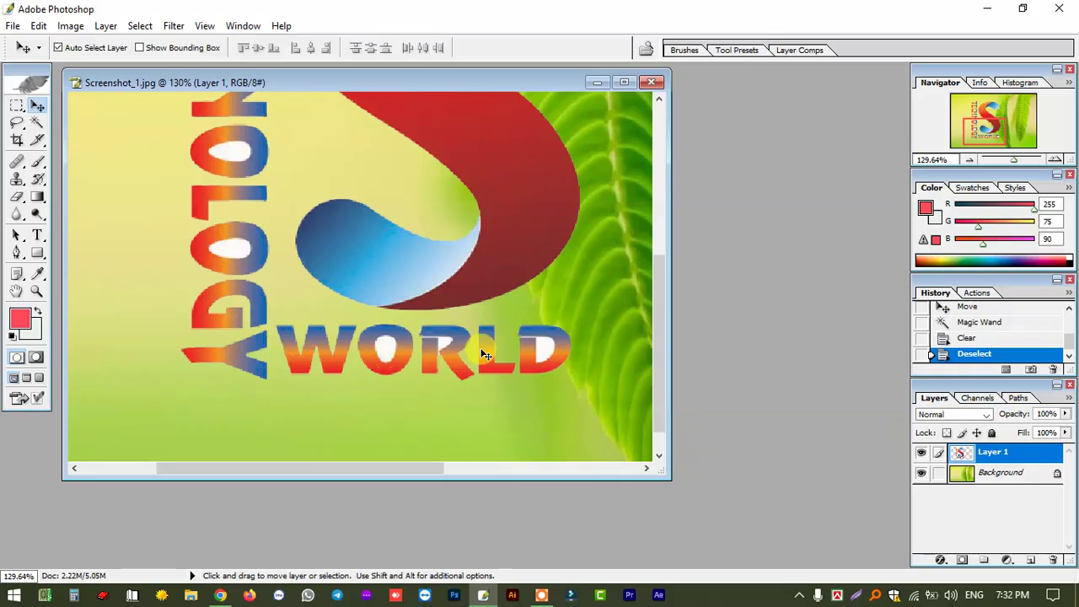
pyautogui.click(36, 123)
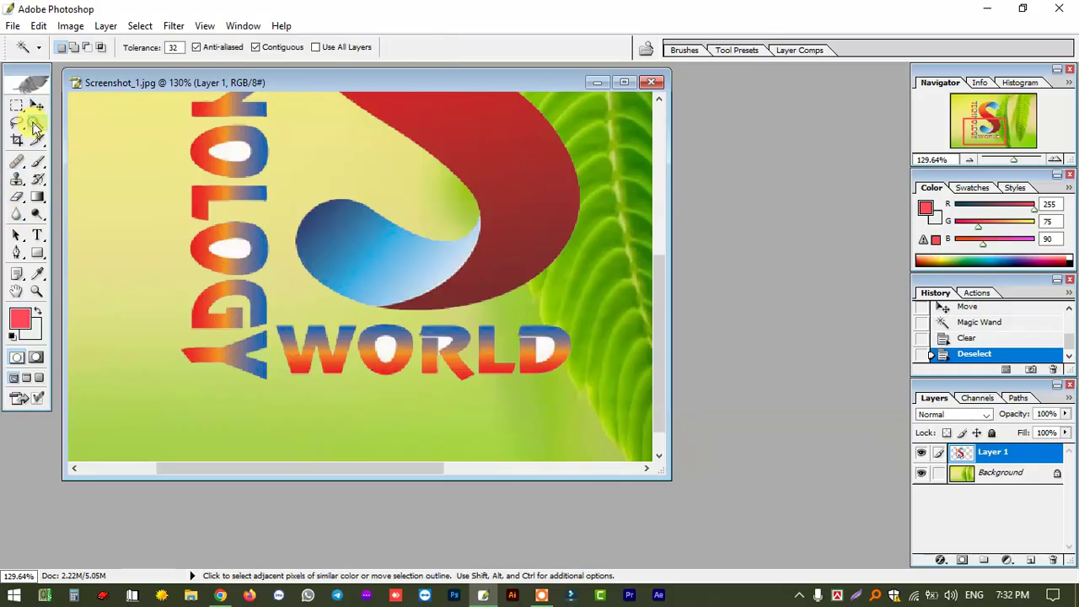
pyautogui.click(234, 152)
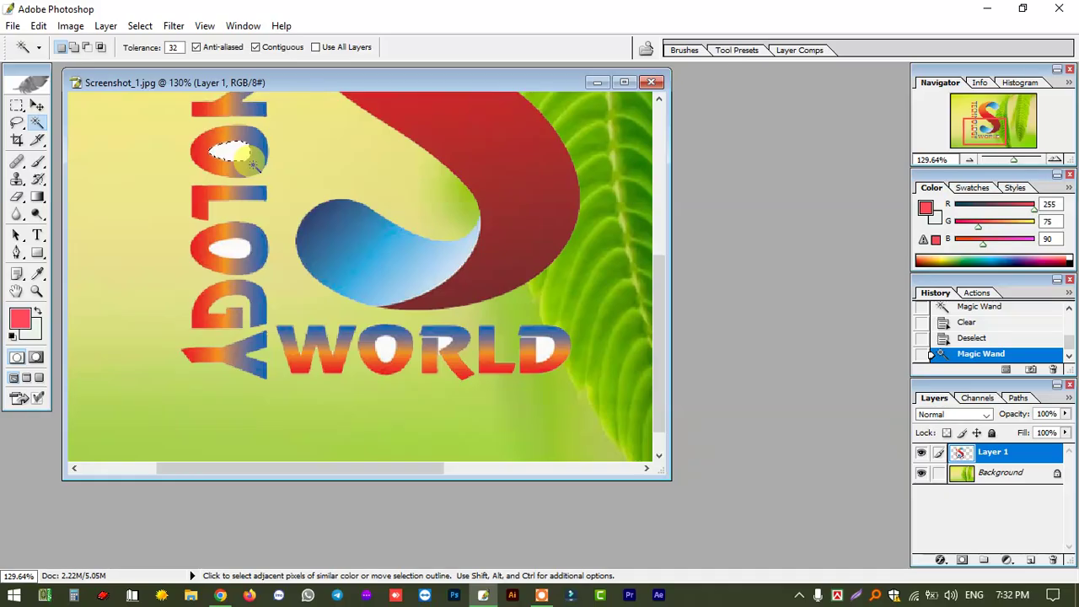
pyautogui.press('Delete')
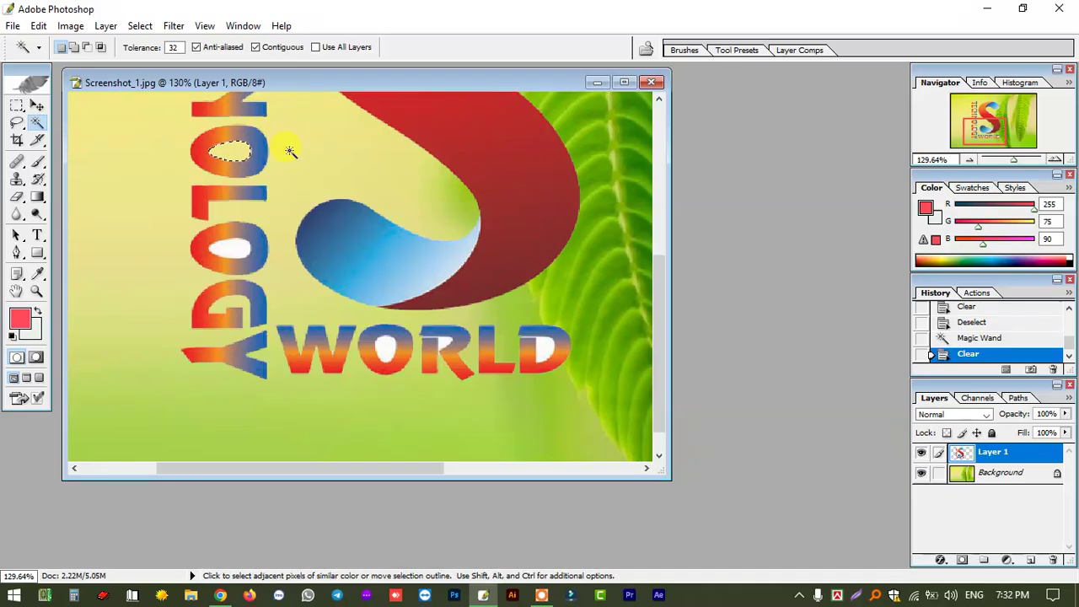
pyautogui.click(17, 125)
pyautogui.click(152, 173)
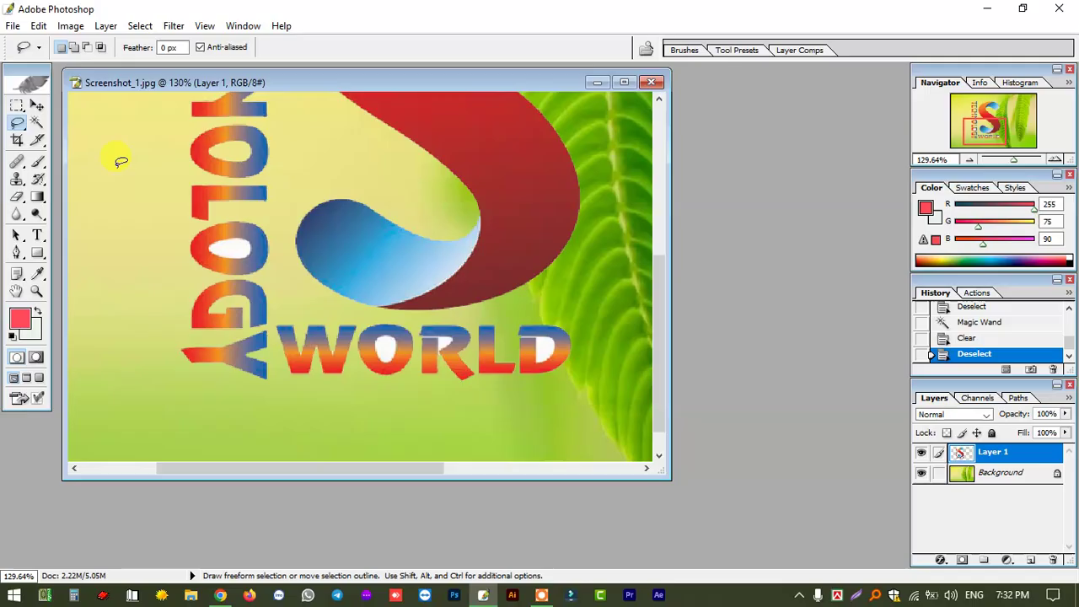
# Step: Delete the white area inside the second O of the vertical TECHNOLOGY text with the Magic Wand, and deselect
pyautogui.click(37, 105)
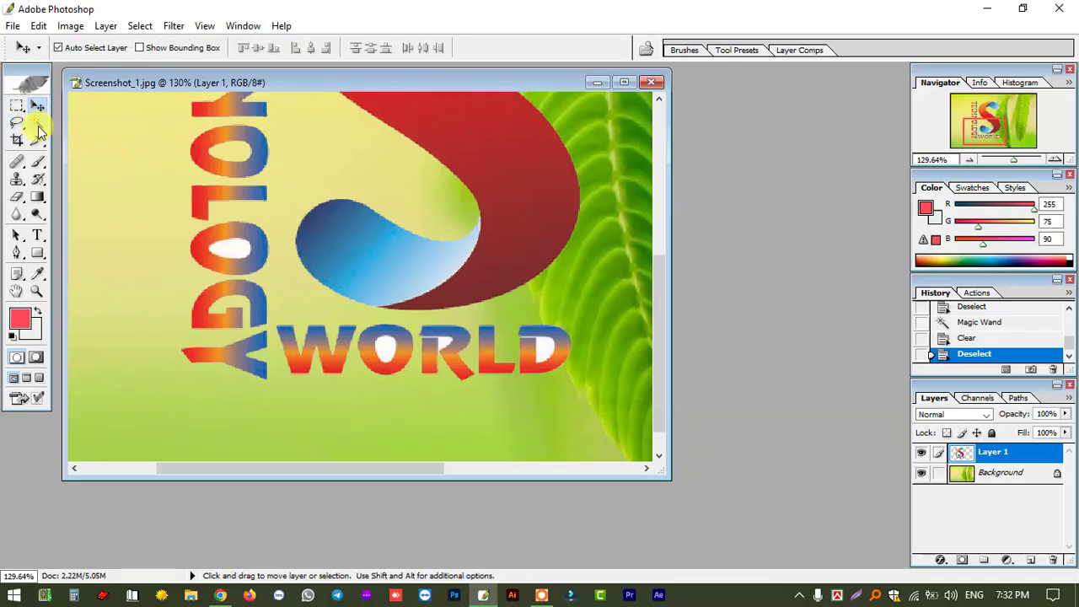
pyautogui.click(36, 122)
pyautogui.click(235, 245)
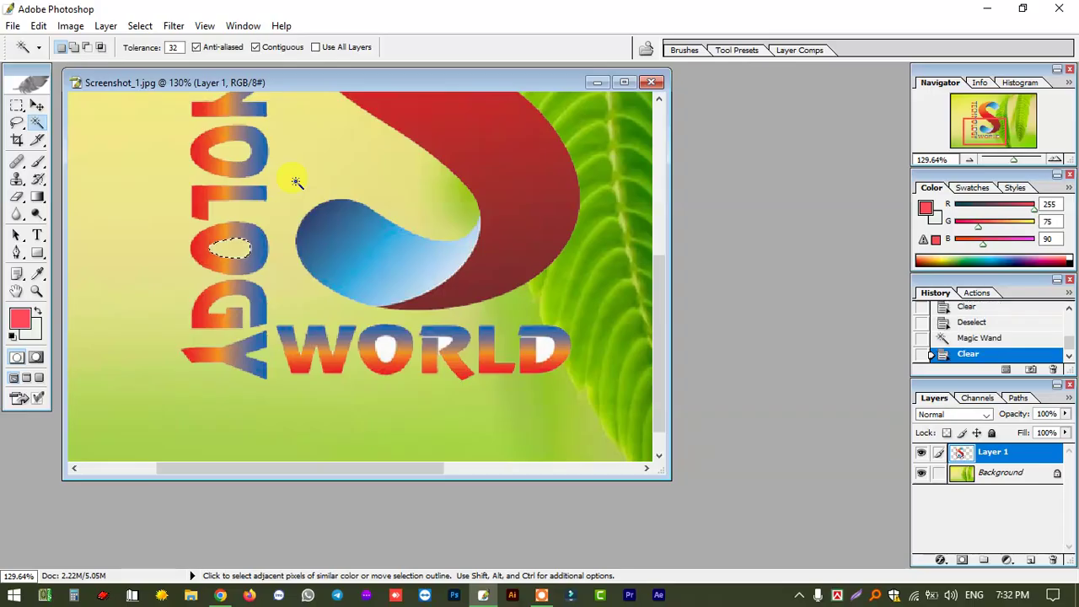
pyautogui.click(151, 289)
pyautogui.hotkey('ctrl', 'd')
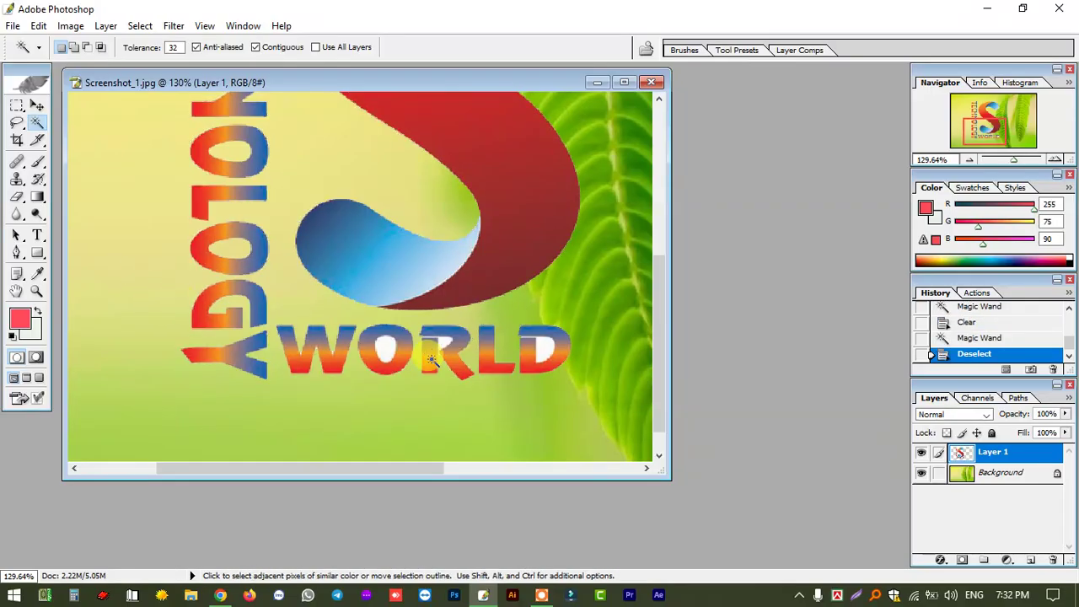
# Step: Delete the white area inside the O of WORLD with the Magic Wand, and deselect
pyautogui.click(384, 349)
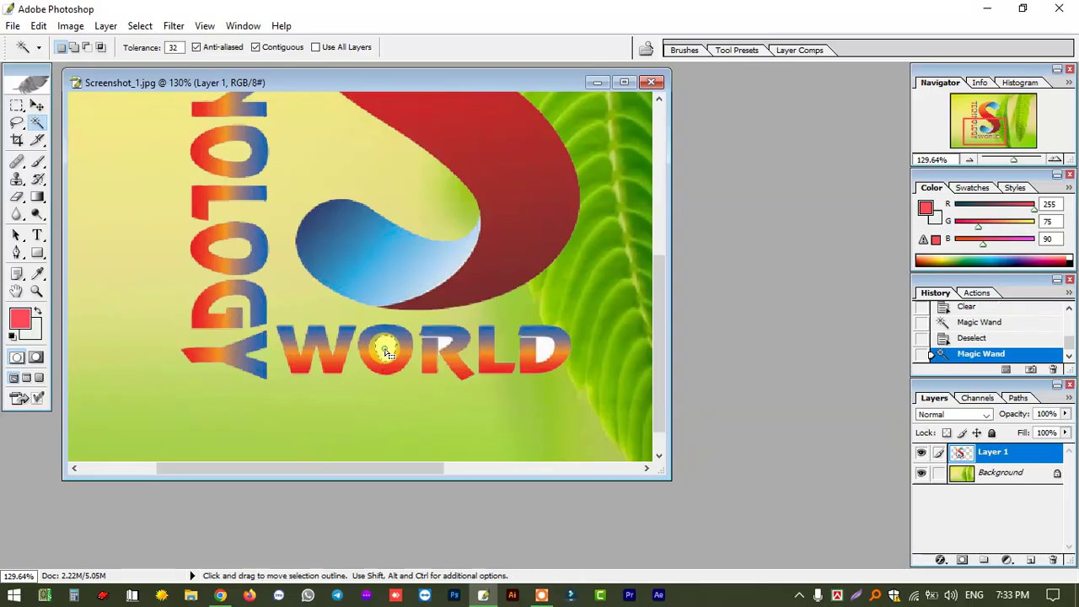
pyautogui.press('Delete')
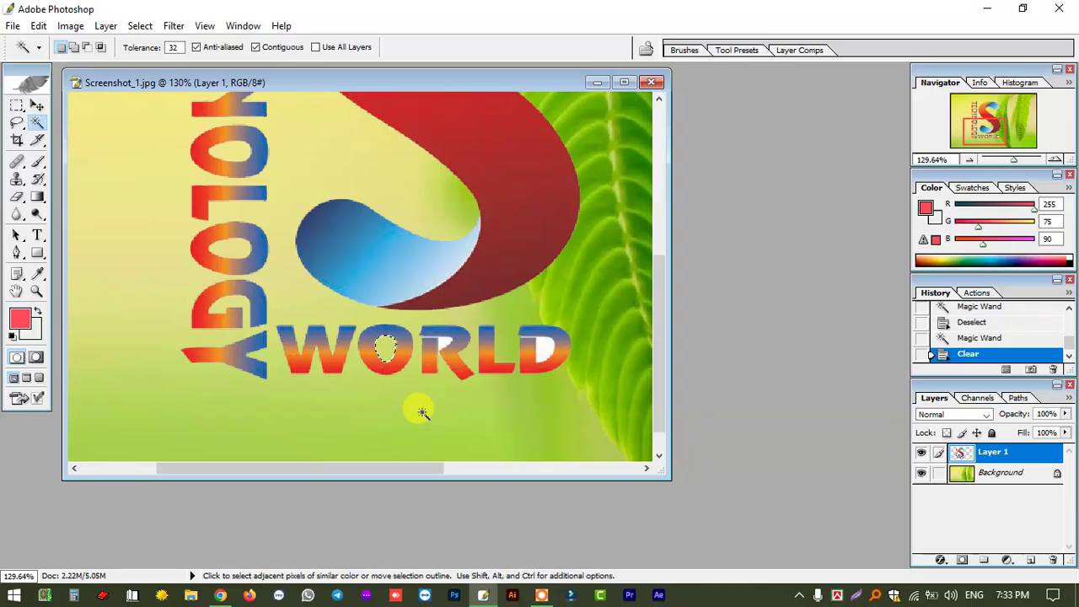
pyautogui.click(421, 411)
pyautogui.hotkey('ctrl', 'd')
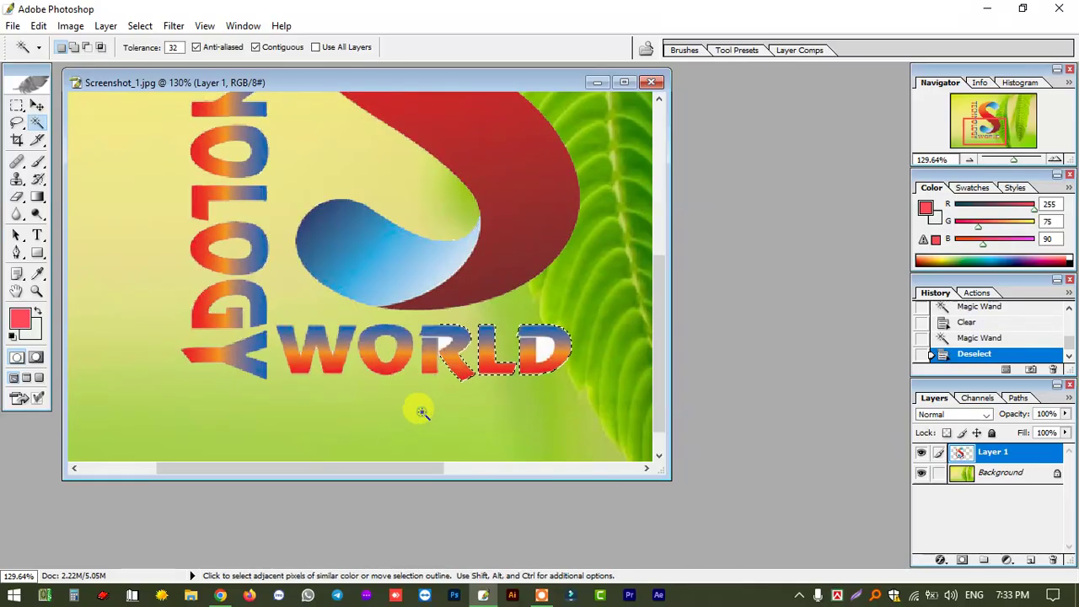
# Step: Delete the white area inside the D of WORLD with the Magic Wand, and deselect
pyautogui.click(547, 348)
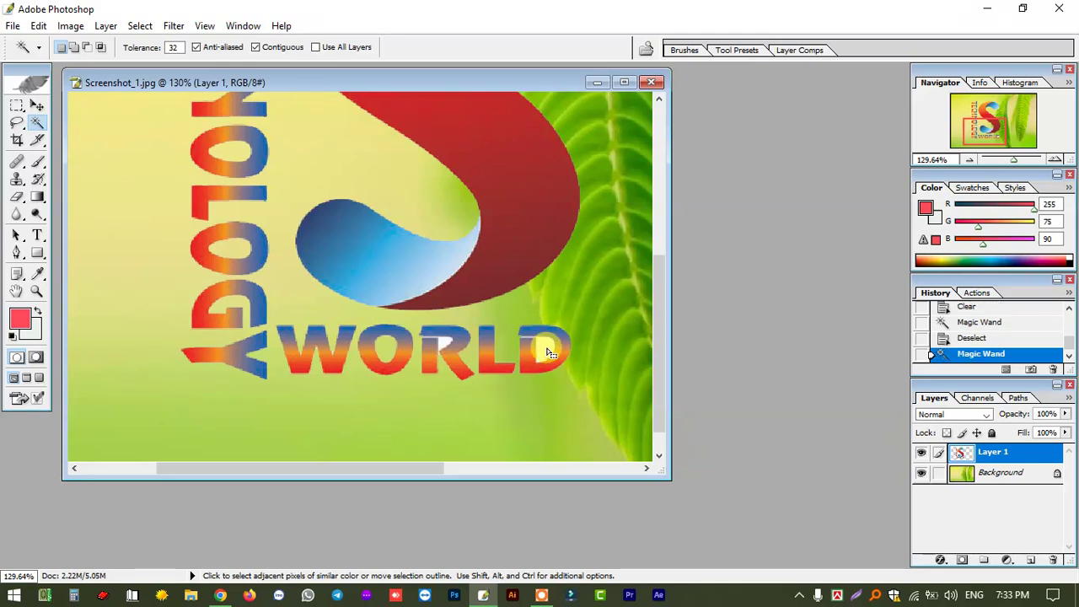
pyautogui.press('Delete')
pyautogui.hotkey('ctrl', 'd')
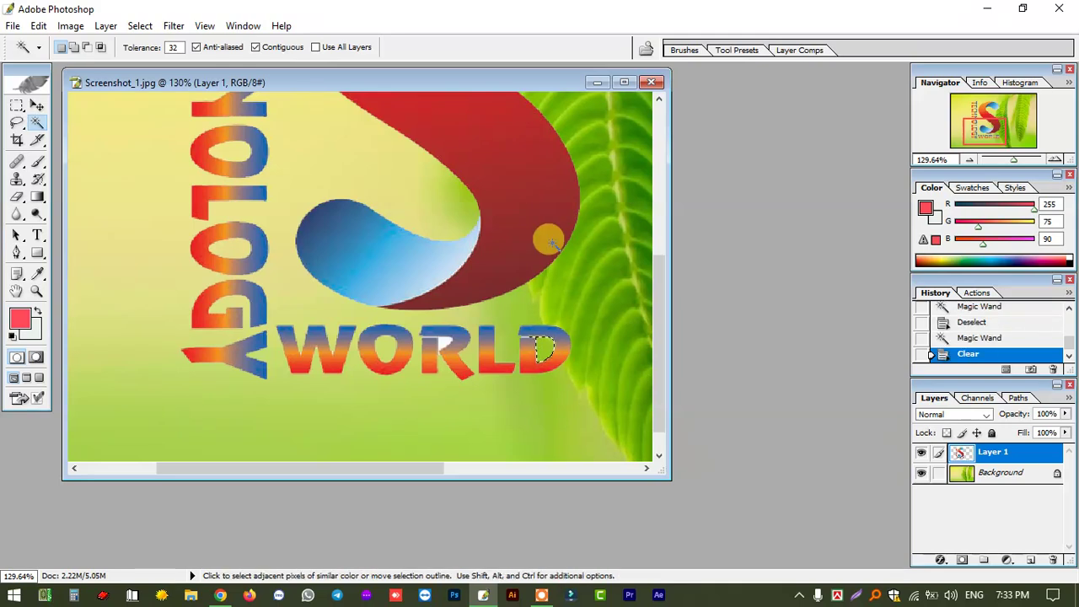
pyautogui.click(419, 398)
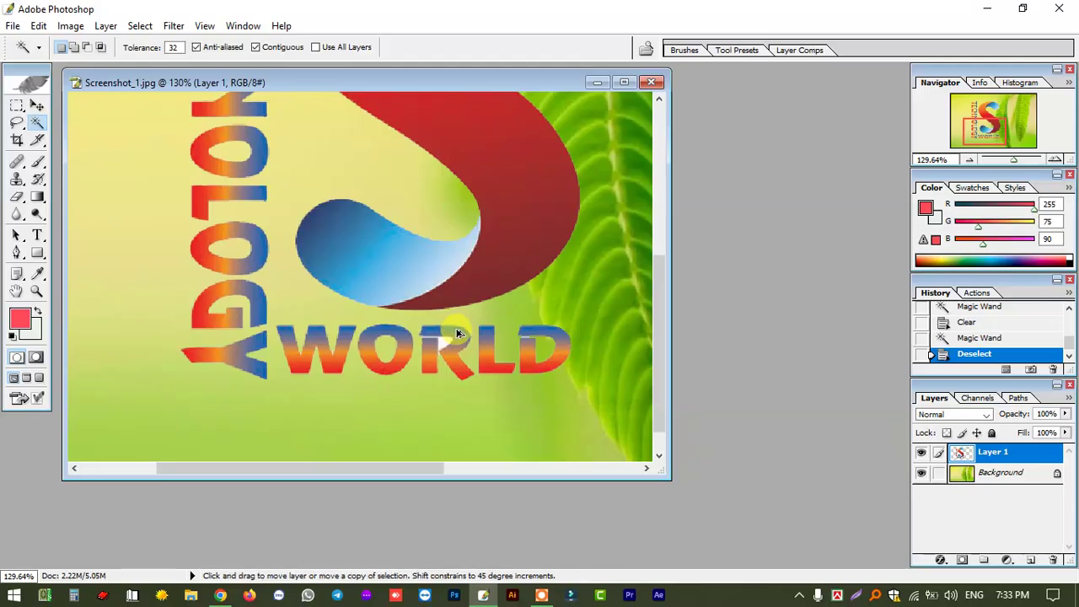
# Step: Delete the white area inside the R of WORLD with the Magic Wand, and drop the selection
pyautogui.hotkey('ctrl', 'space')
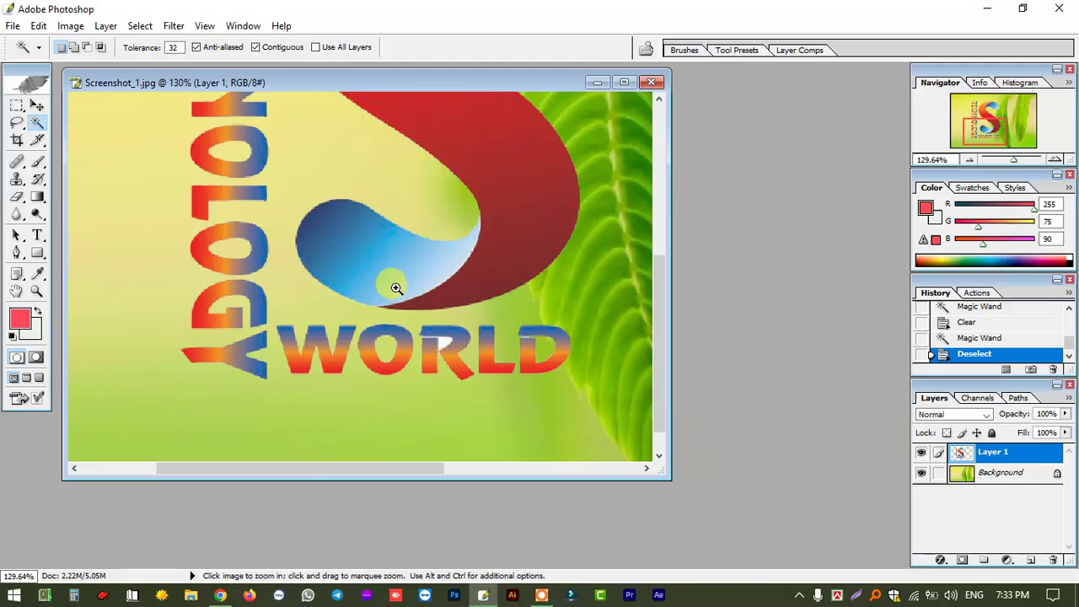
pyautogui.moveTo(394, 289); pyautogui.dragTo(518, 413)
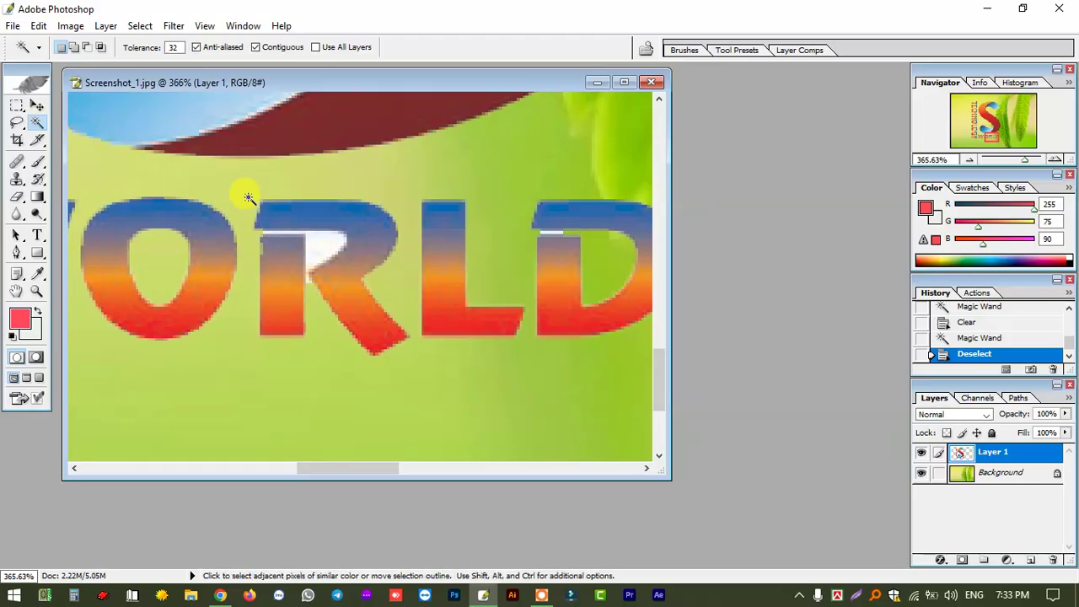
pyautogui.click(320, 245)
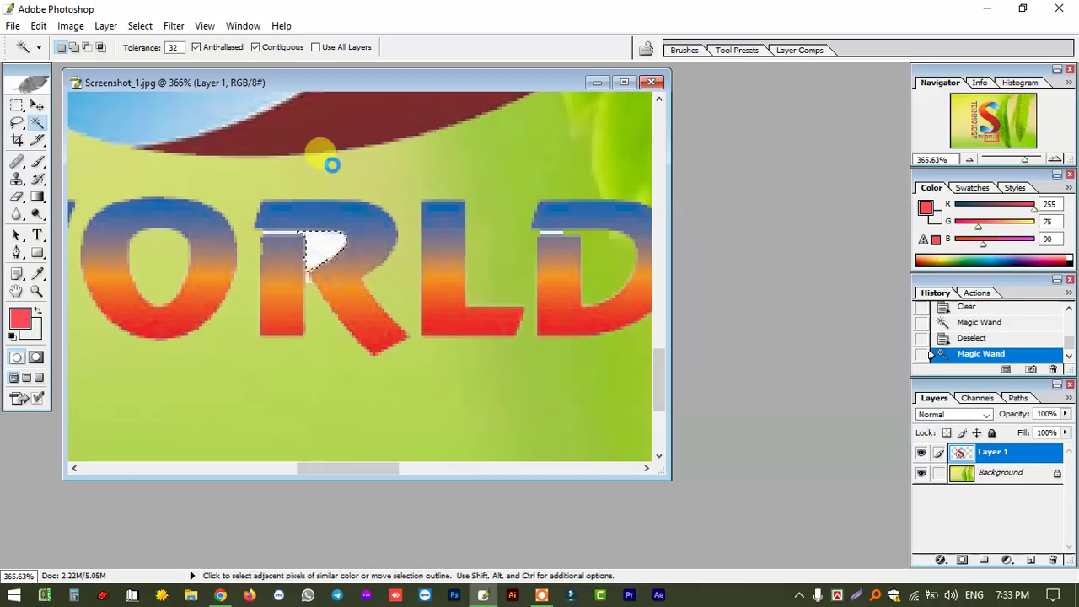
pyautogui.press('Delete')
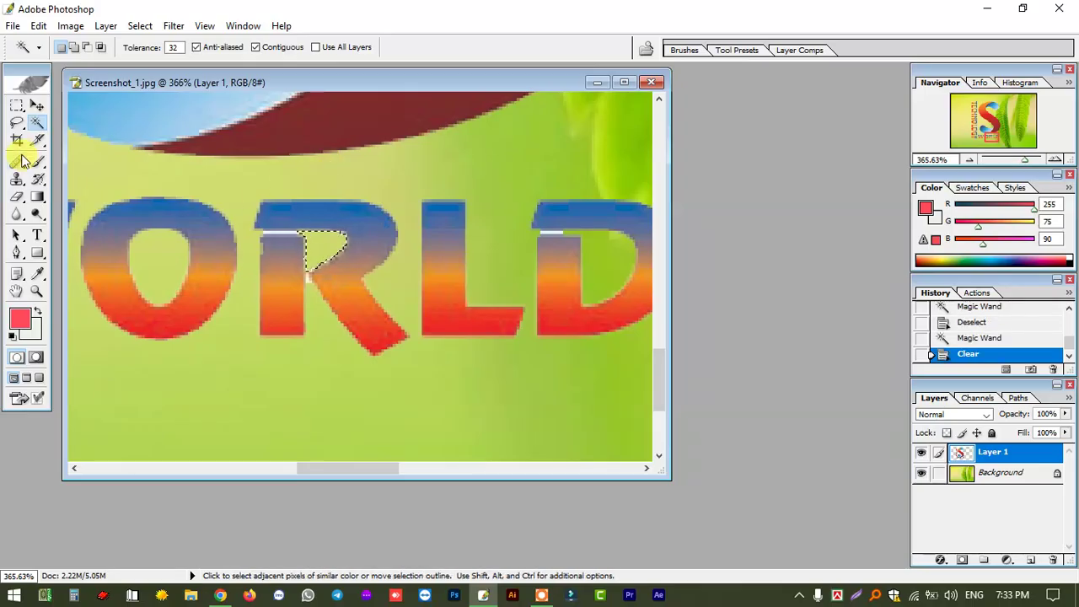
pyautogui.click(19, 125)
pyautogui.click(221, 181)
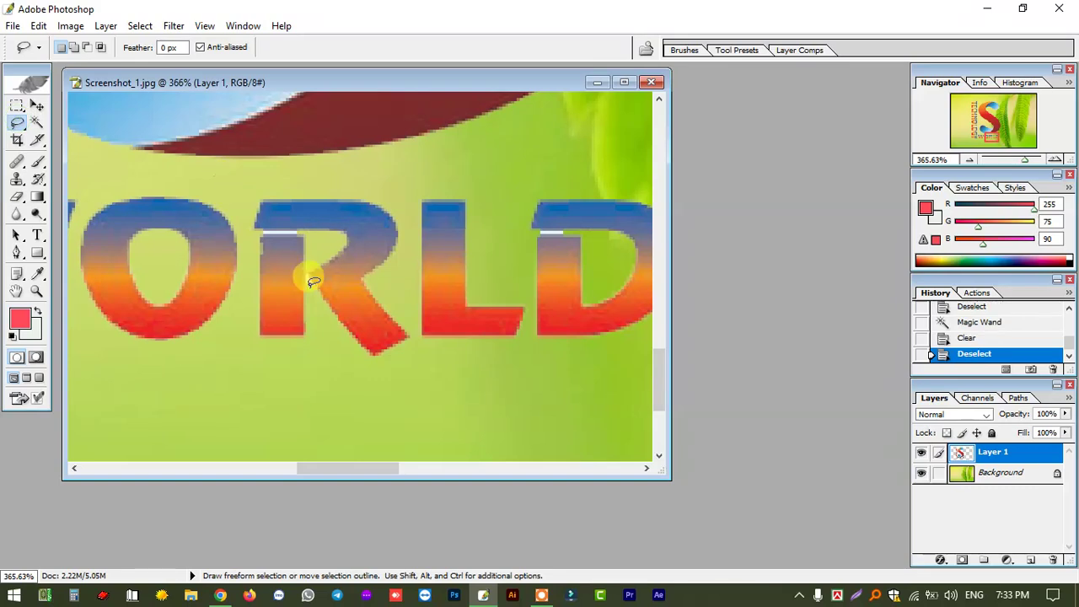
# Step: Erase the leftover white slivers in the R and D of WORLD using the Eraser with a brush size of 1
pyautogui.click(17, 197)
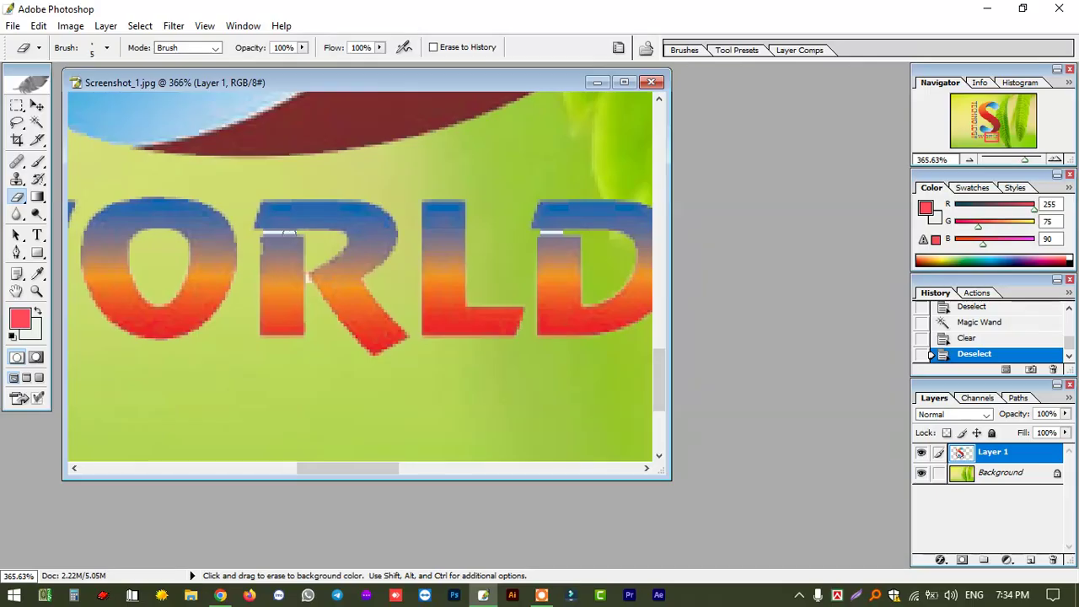
pyautogui.press(']')
pyautogui.press('[')
pyautogui.press('[')
pyautogui.press('[')
pyautogui.click(298, 235)
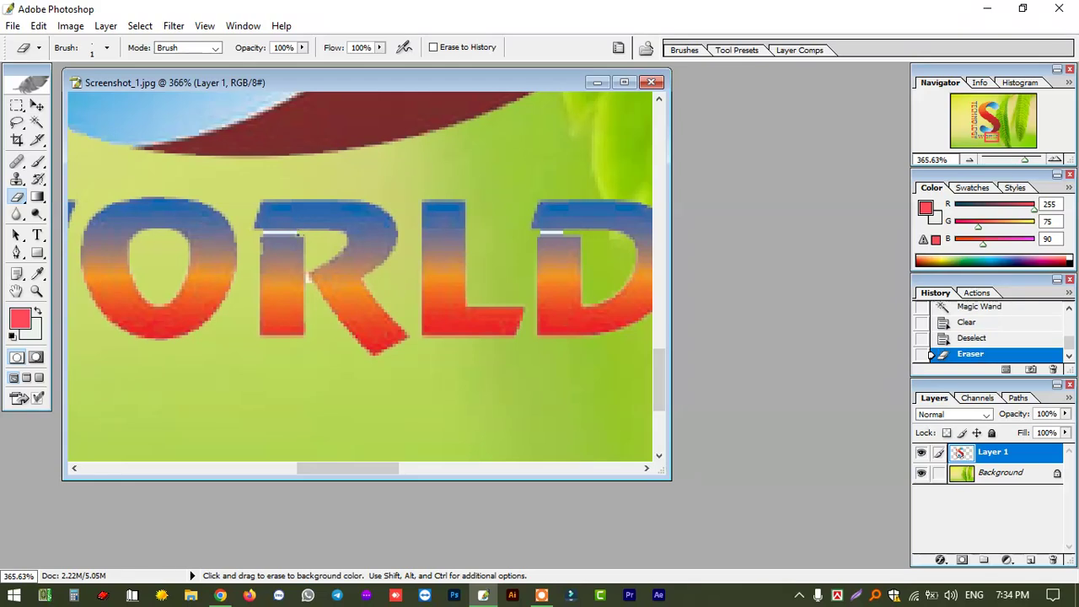
pyautogui.moveTo(271, 233); pyautogui.dragTo(304, 235)
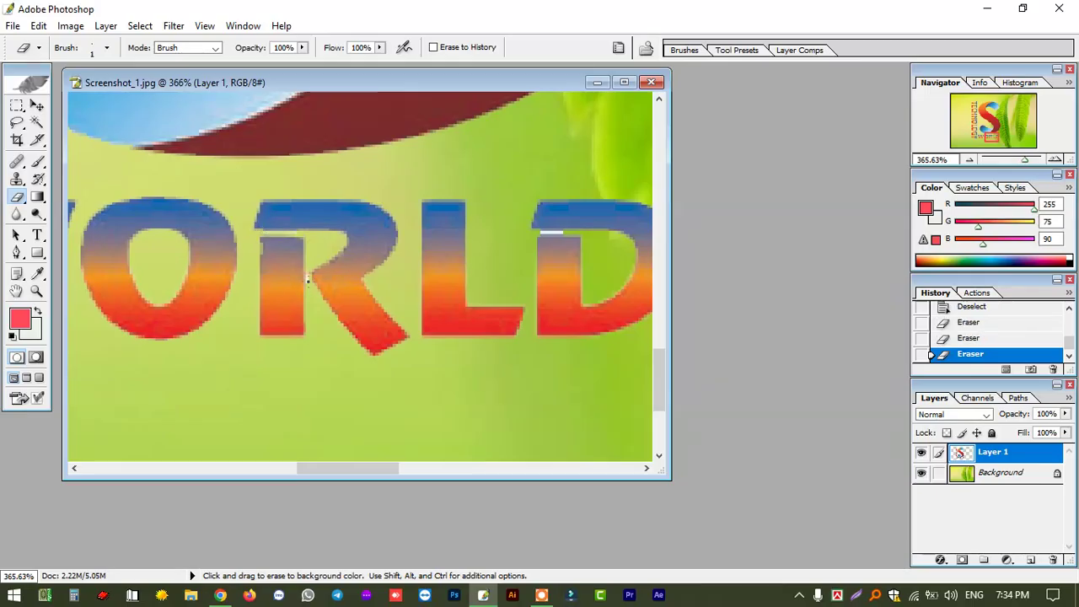
pyautogui.click(307, 272)
# Step: Move the logo on Layer 1 slightly up and to the right over the leaf background
pyautogui.click(37, 105)
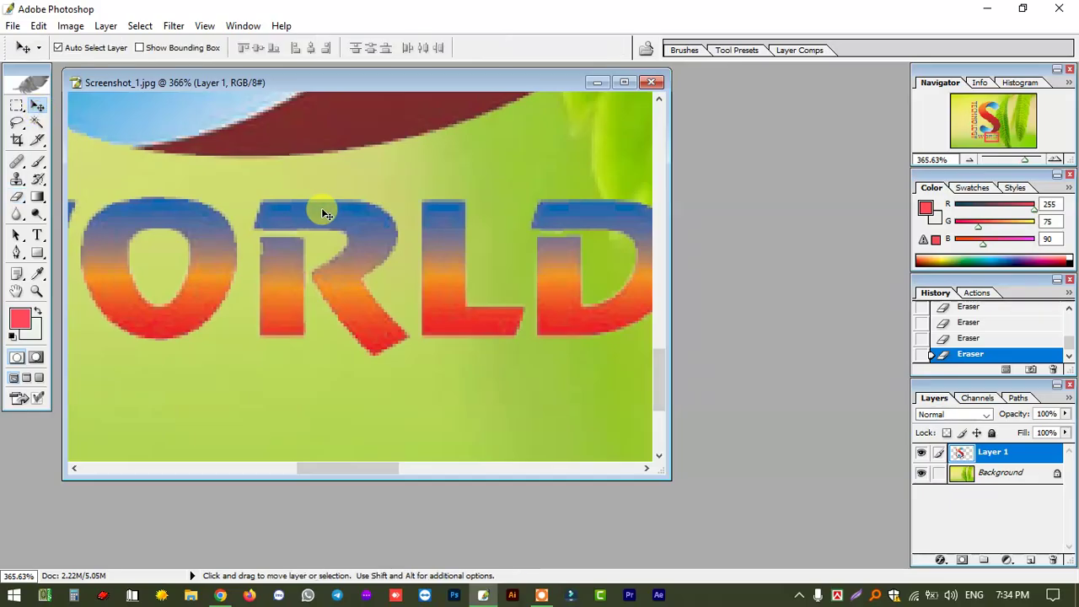
pyautogui.hotkey('ctrl', '-')
pyautogui.hotkey('ctrl', '-')
pyautogui.hotkey('ctrl', '-')
pyautogui.hotkey('ctrl', '-')
pyautogui.hotkey('ctrl', '-')
pyautogui.hotkey('ctrl', '-')
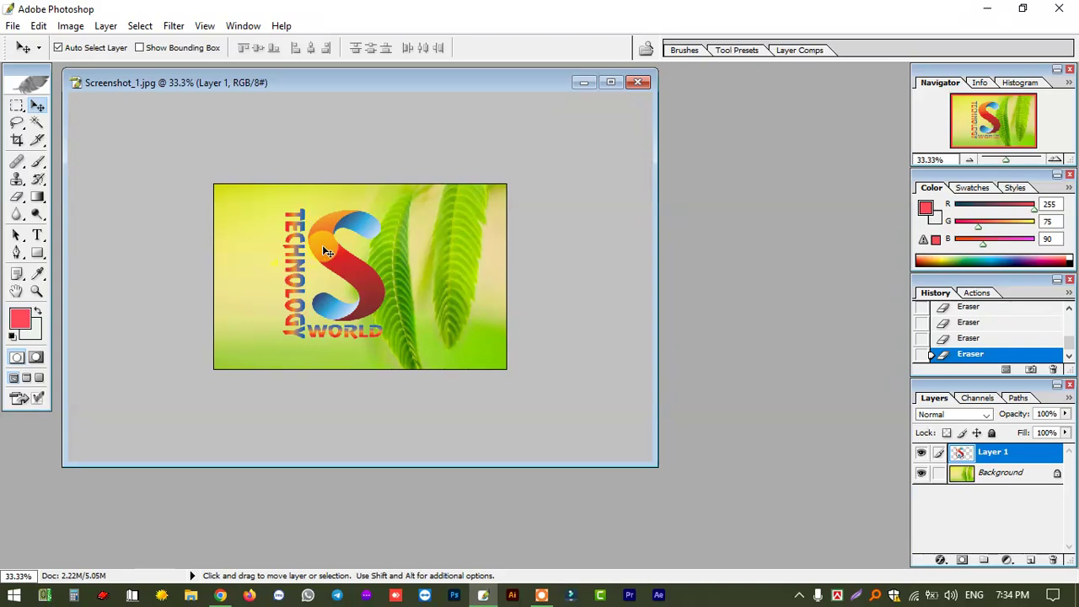
pyautogui.rightClick(336, 245)
pyautogui.click(326, 238)
pyautogui.moveTo(326, 245); pyautogui.dragTo(353, 231)
pyautogui.rightClick(335, 240)
pyautogui.click(357, 247)
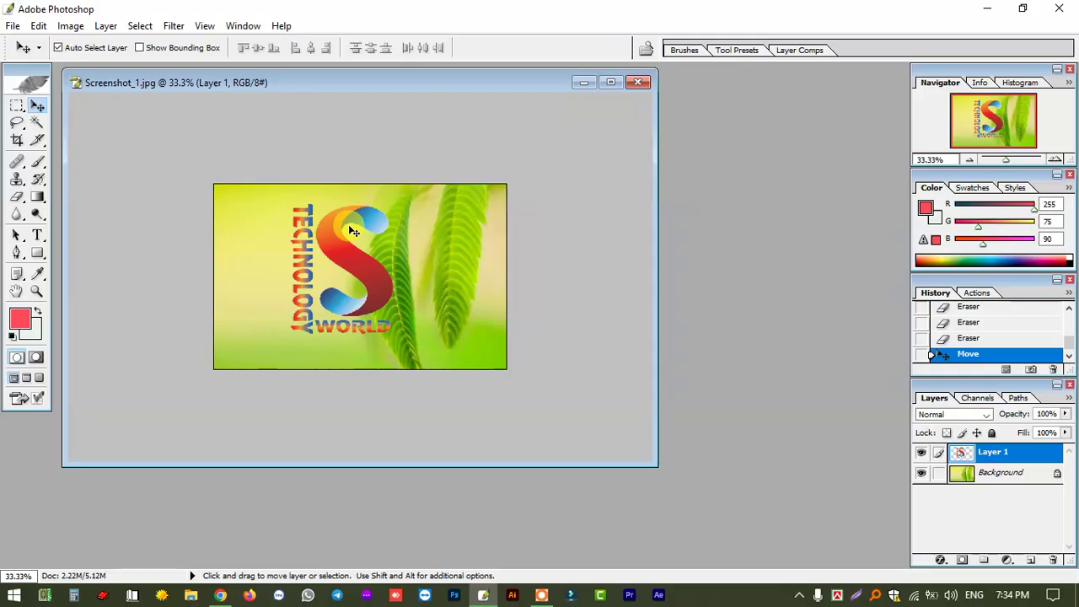
# Step: Scale the logo on Layer 1 proportionally to about 54.7% with Free Transform, keeping it beside the leaves
pyautogui.hotkey('ctrl', 't')
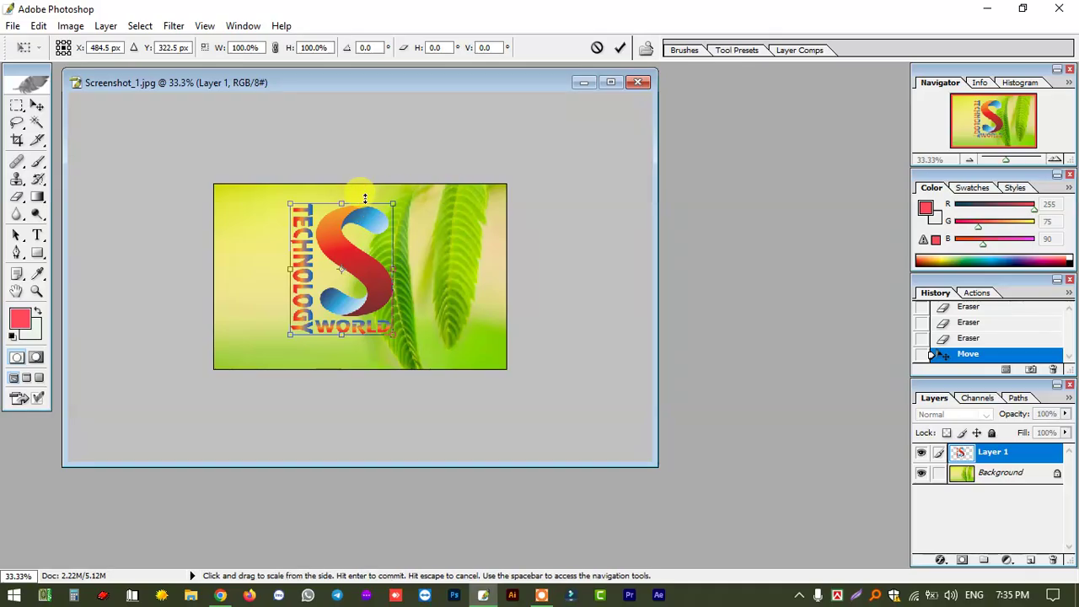
pyautogui.hotkey('ctrl', 'space')
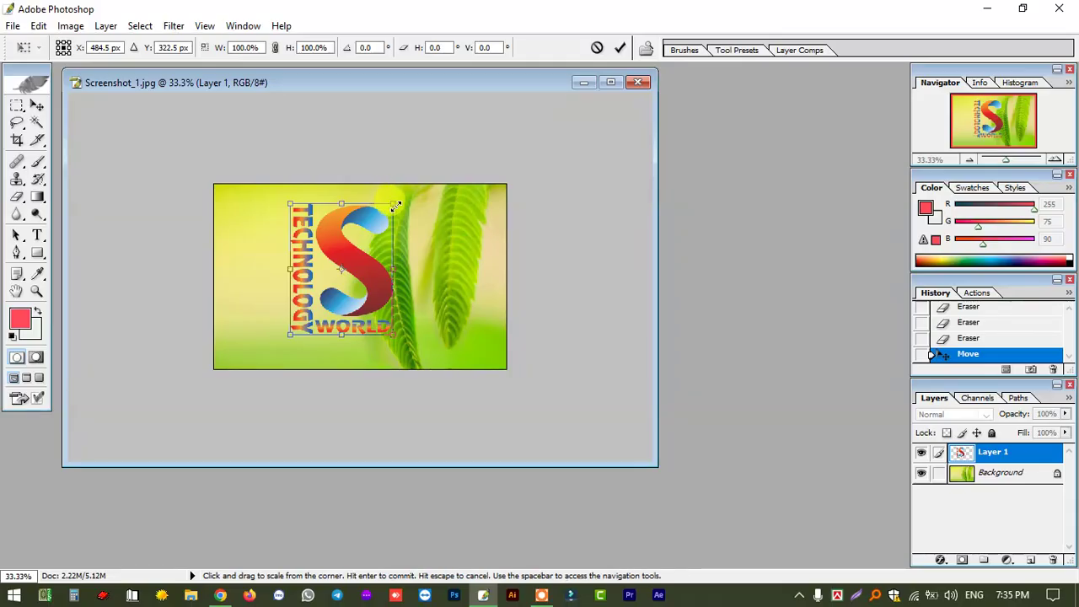
pyautogui.moveTo(393, 205); pyautogui.dragTo(348, 264)
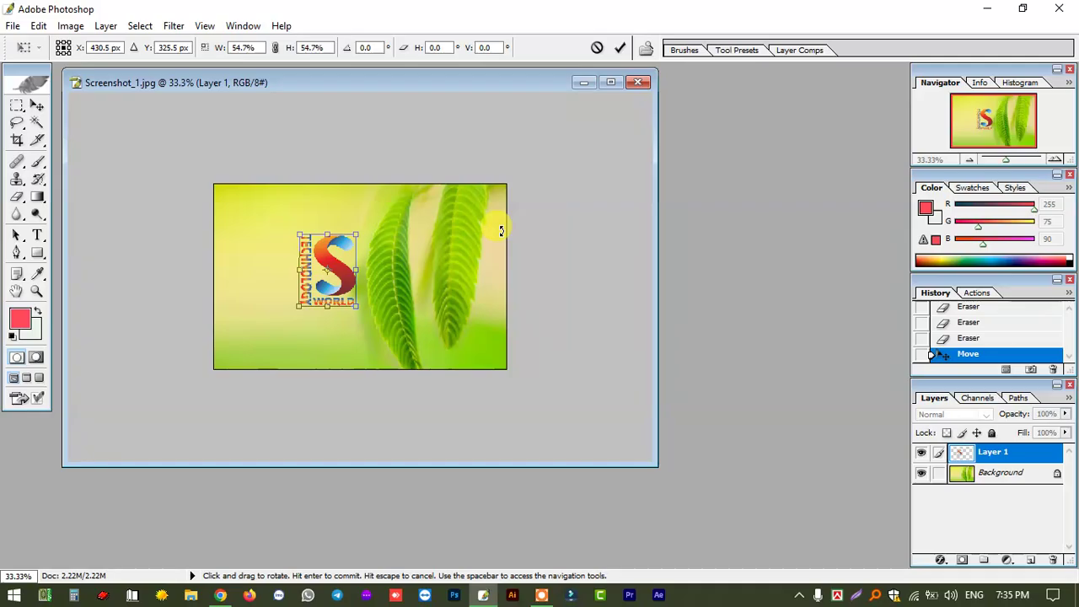
pyautogui.press('Return')
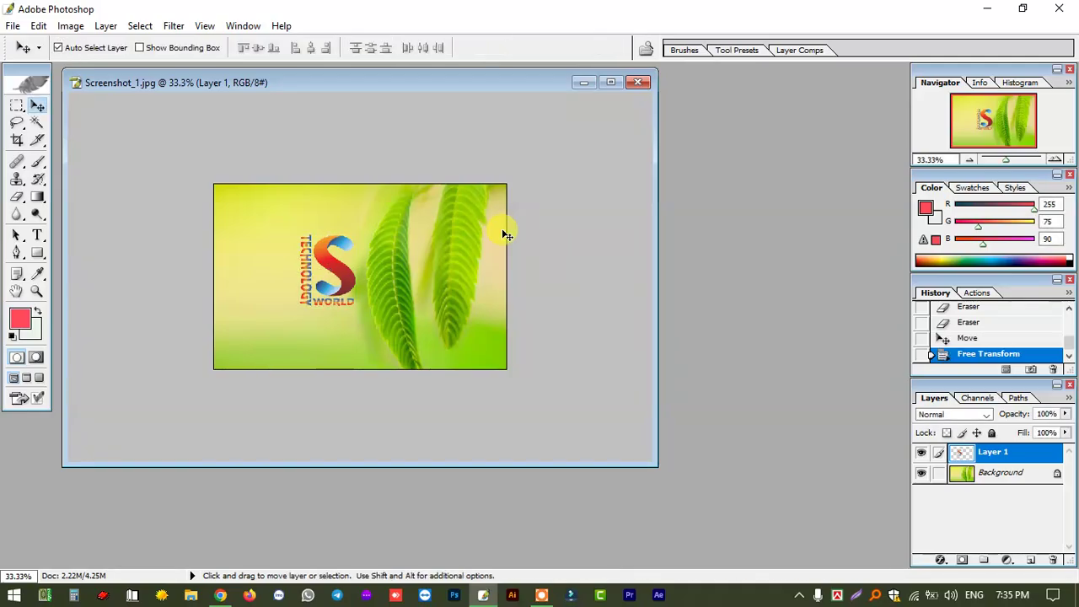
pyautogui.hotkey('ctrl', '-')
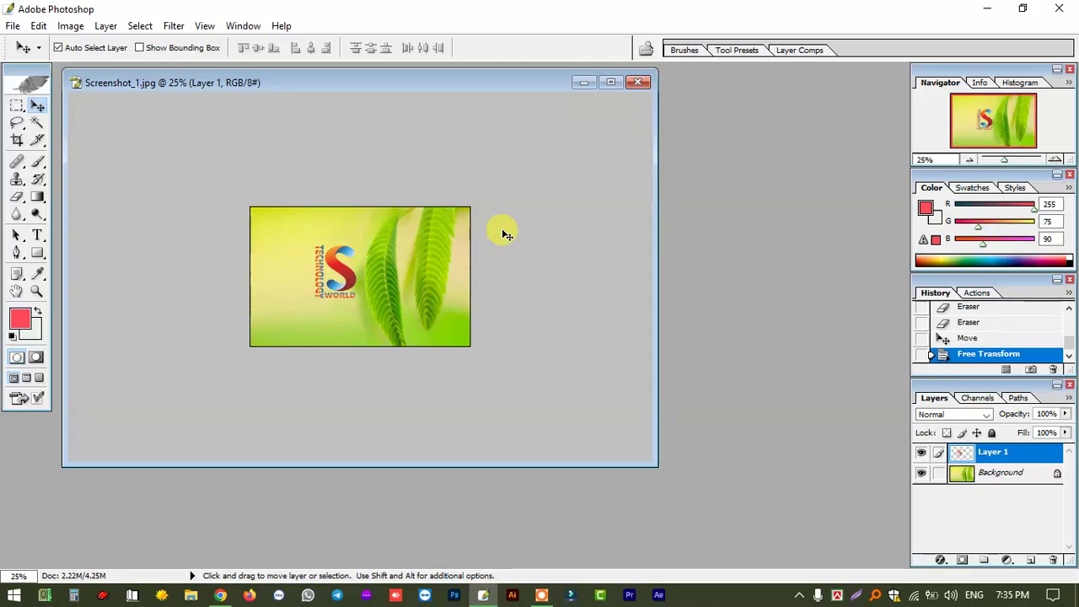
# Step: Save a JPEG copy of the image to the Desktop as ggg.jpg with quality 8
pyautogui.hotkey('ctrl', 'shift', 's')
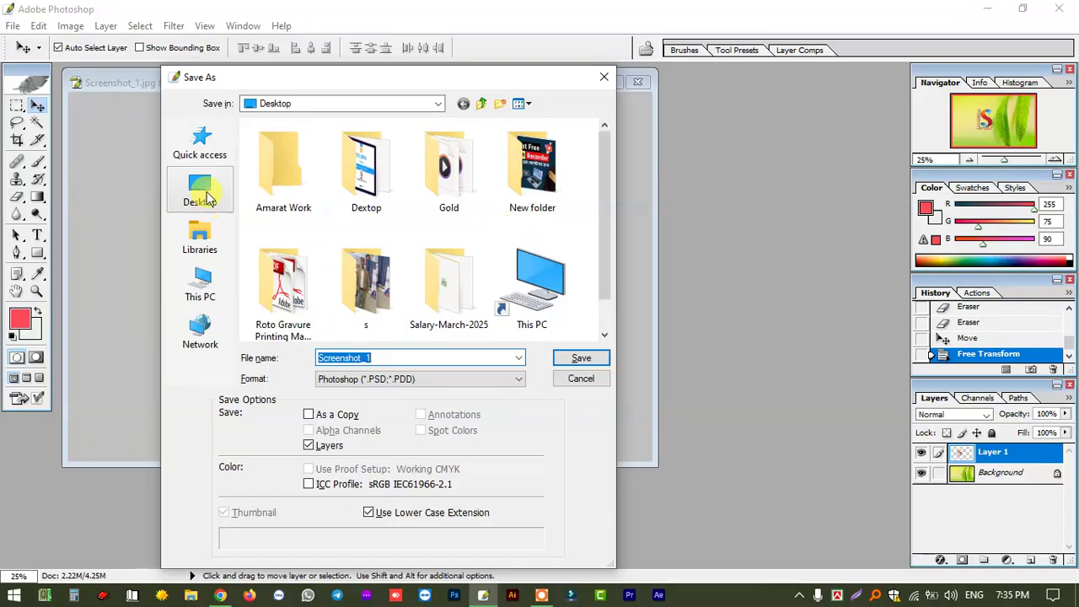
pyautogui.click(217, 194)
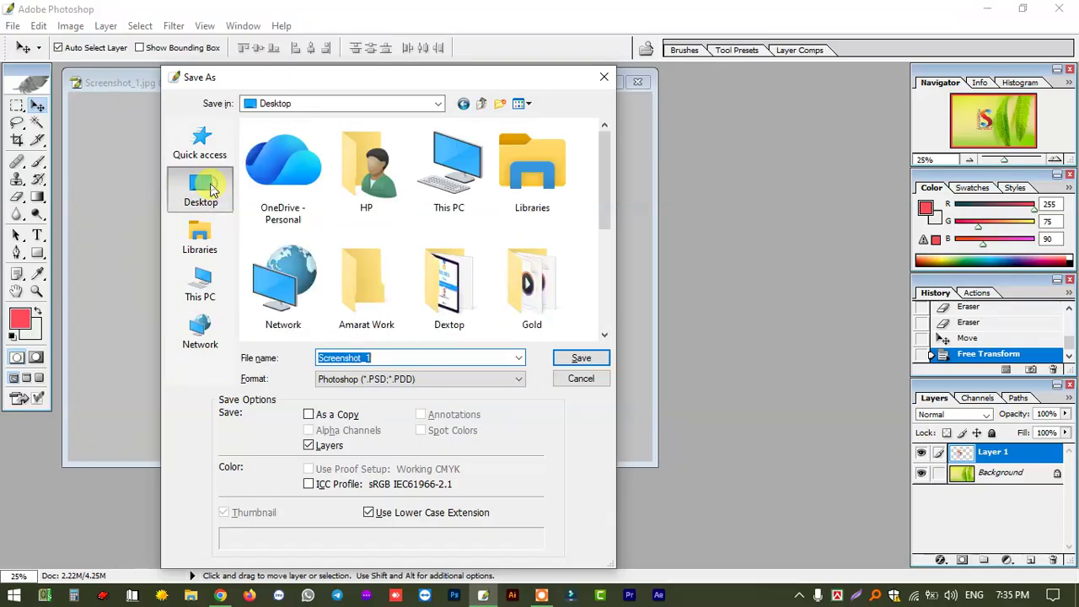
pyautogui.click(395, 381)
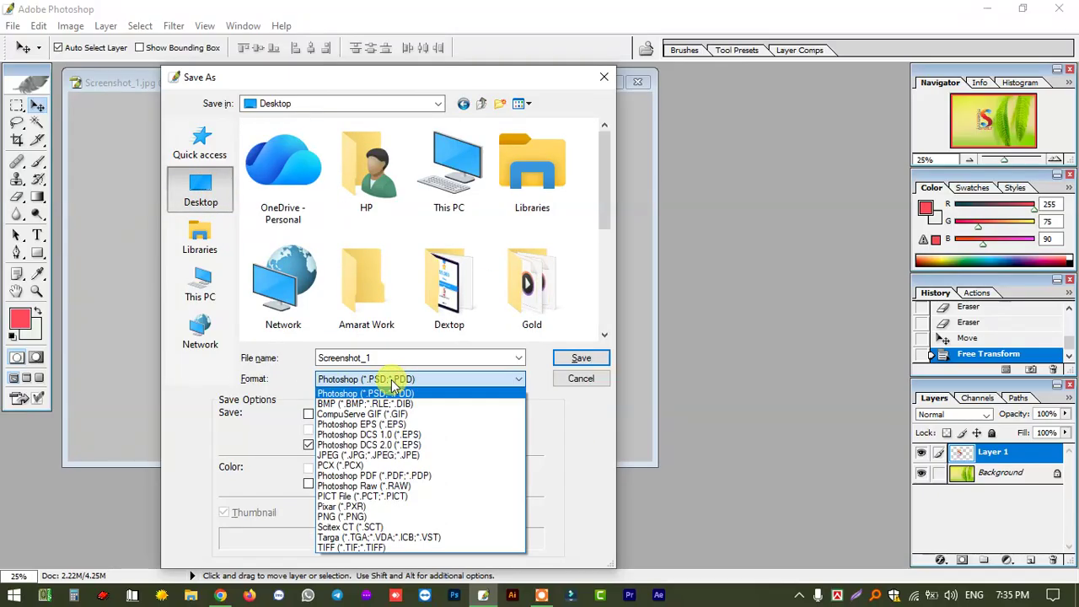
pyautogui.click(338, 456)
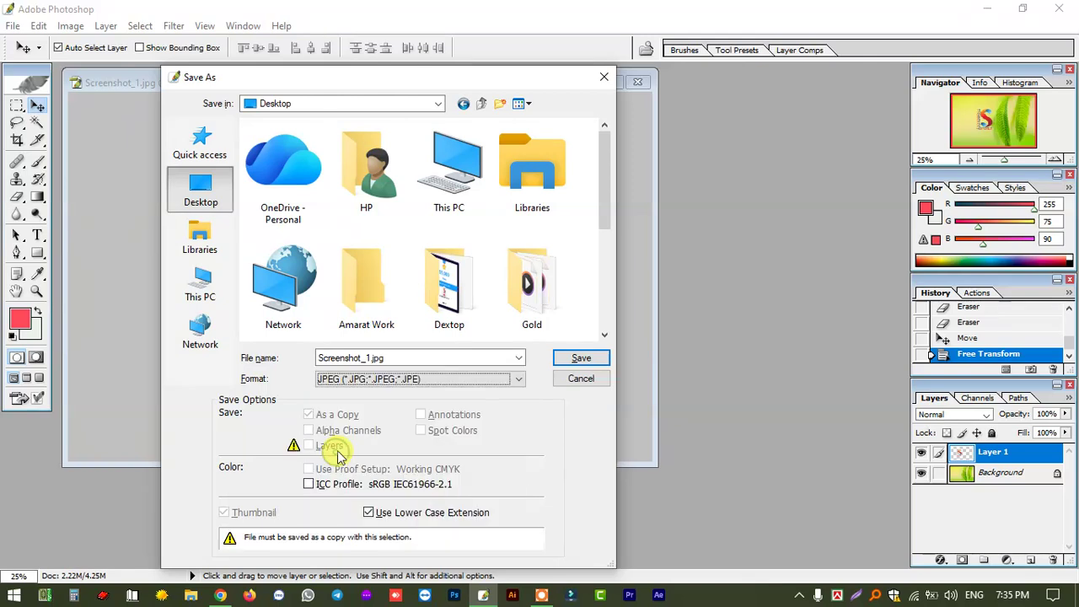
pyautogui.doubleClick(355, 357)
pyautogui.click(366, 357)
pyautogui.moveTo(371, 358); pyautogui.dragTo(301, 361)
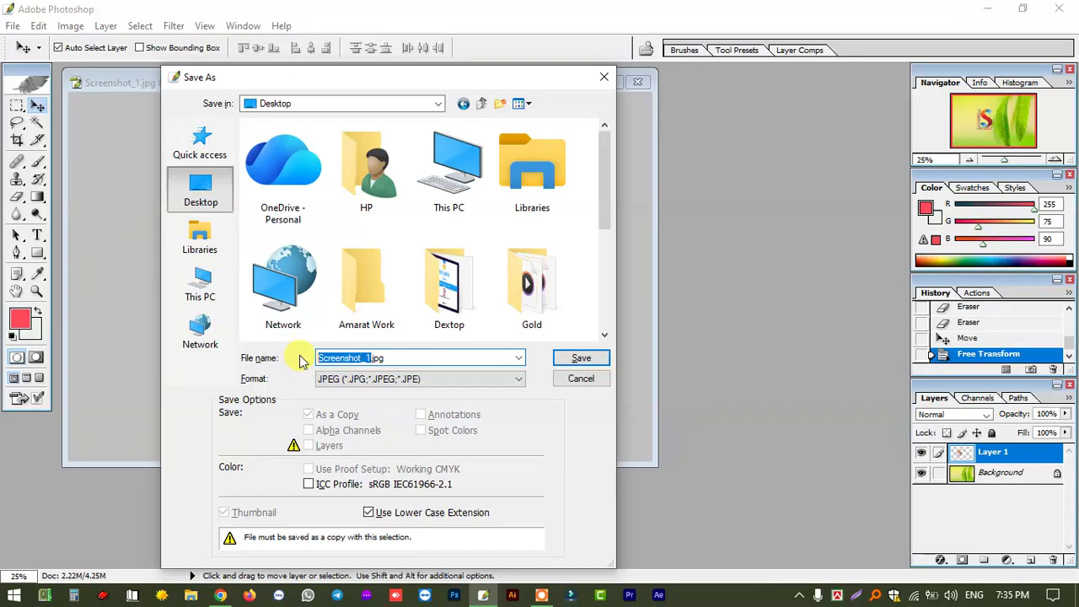
pyautogui.write('ggg')
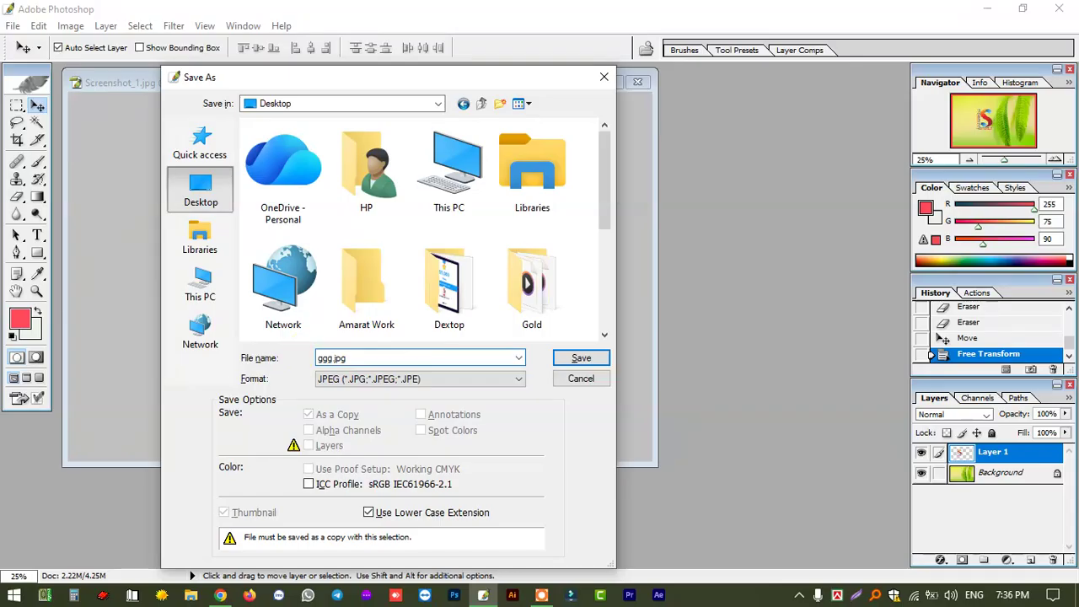
pyautogui.click(581, 357)
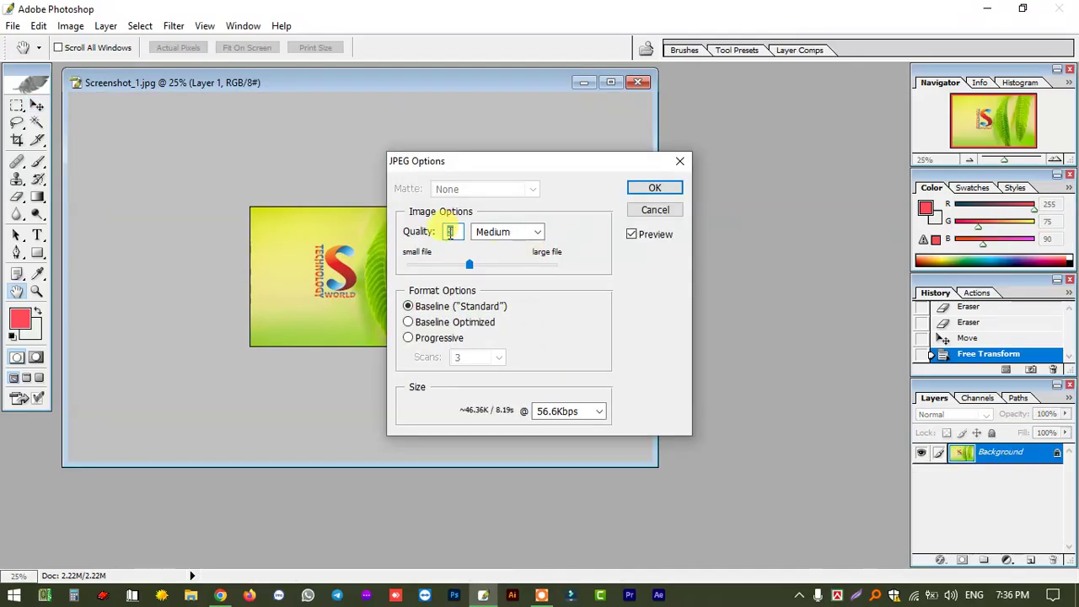
pyautogui.write('8')
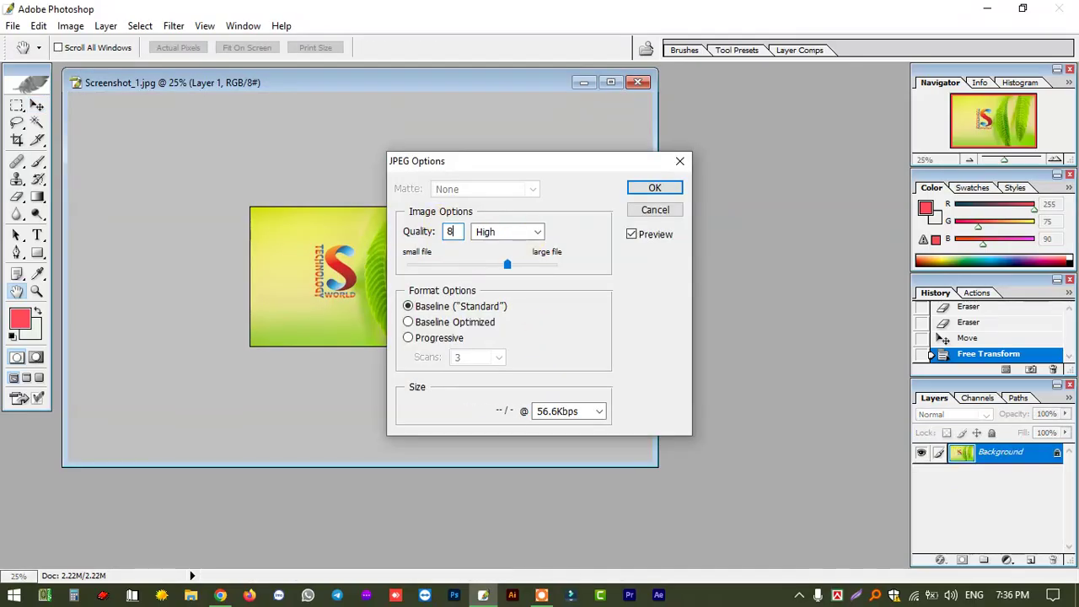
pyautogui.click(655, 188)
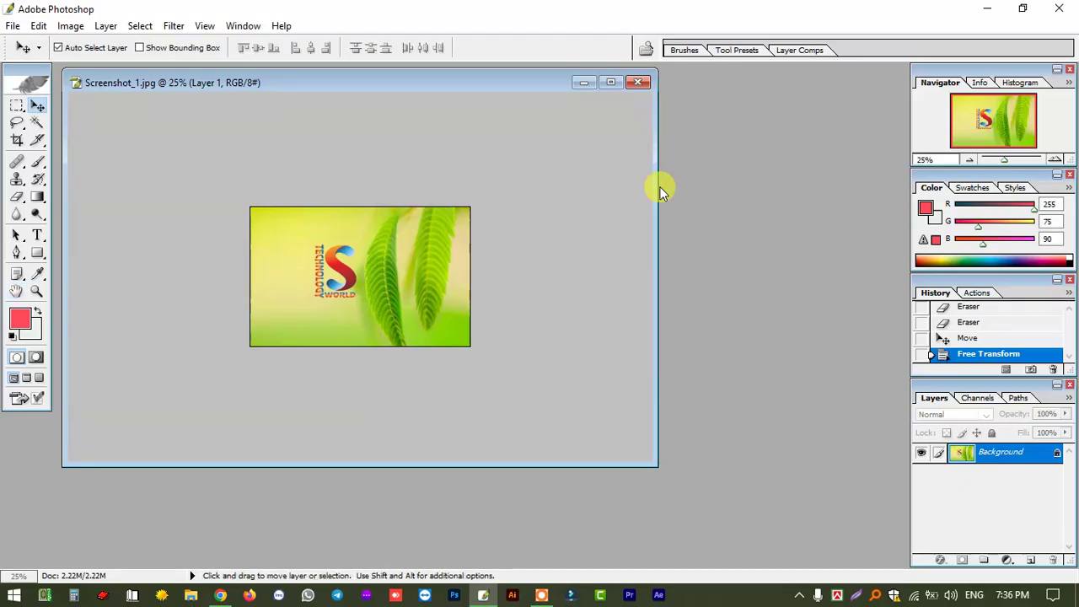
# Step: Minimize the editor, view the ggg image from the desktop in the photo viewer, and close it
pyautogui.click(988, 10)
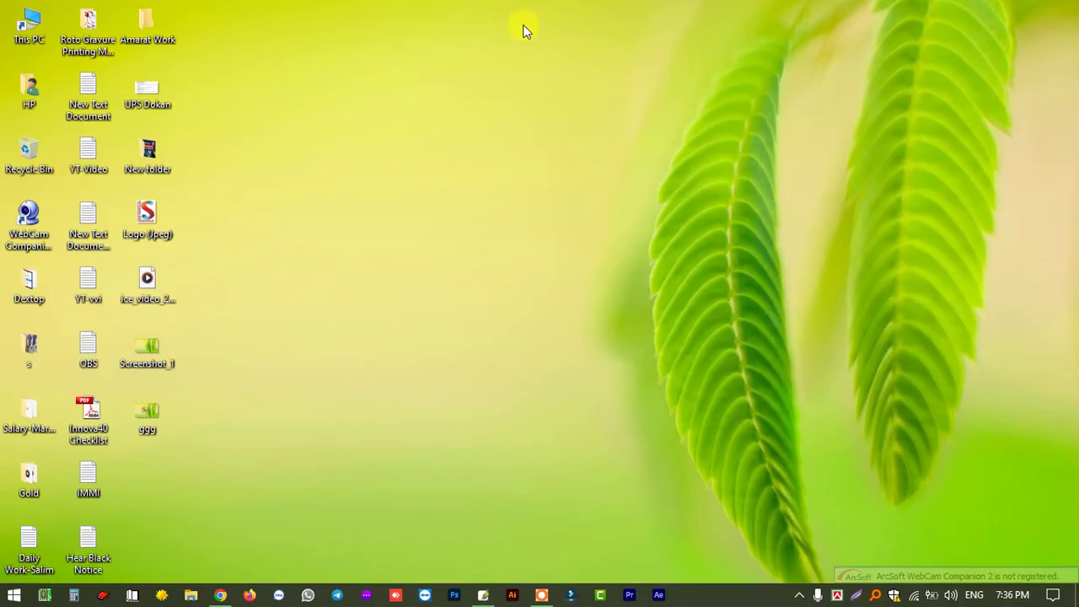
pyautogui.click(155, 415)
pyautogui.doubleClick(153, 414)
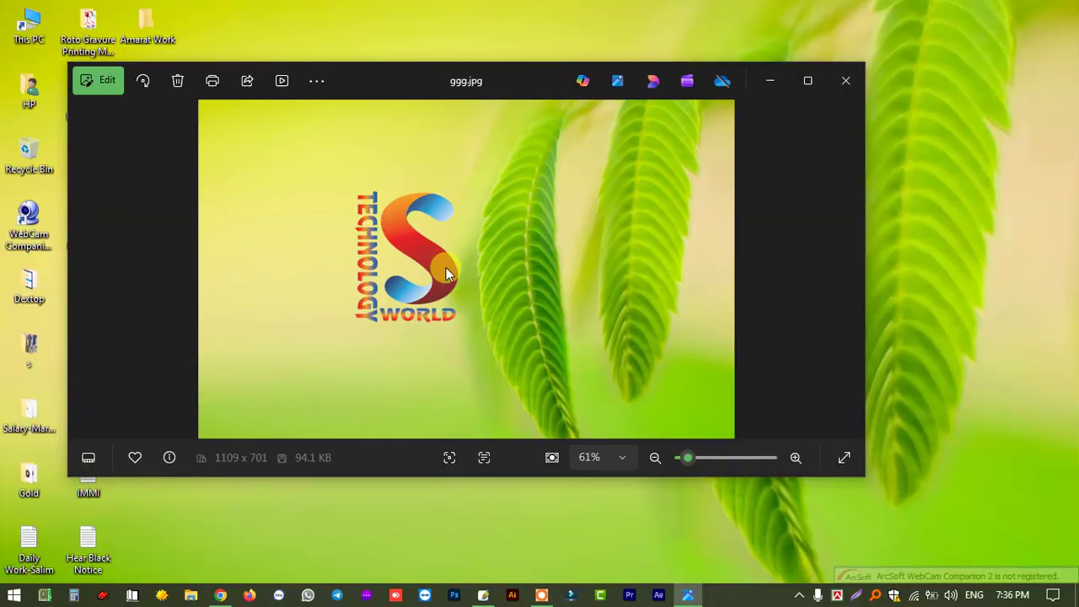
pyautogui.click(843, 80)
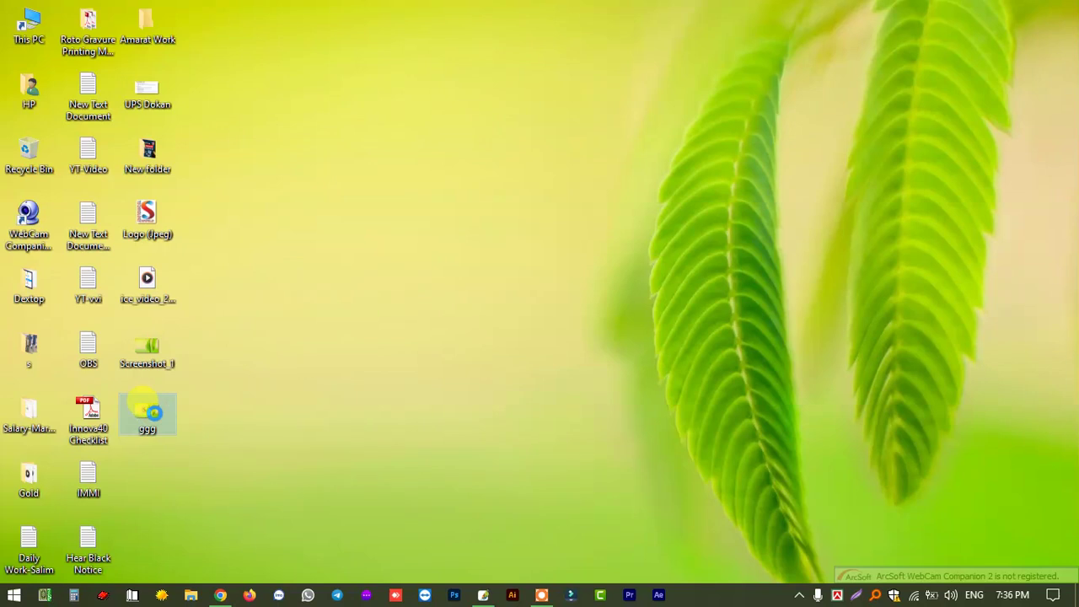
# Step: Set the ggg image as the desktop background and refresh the desktop
pyautogui.rightClick(154, 412)
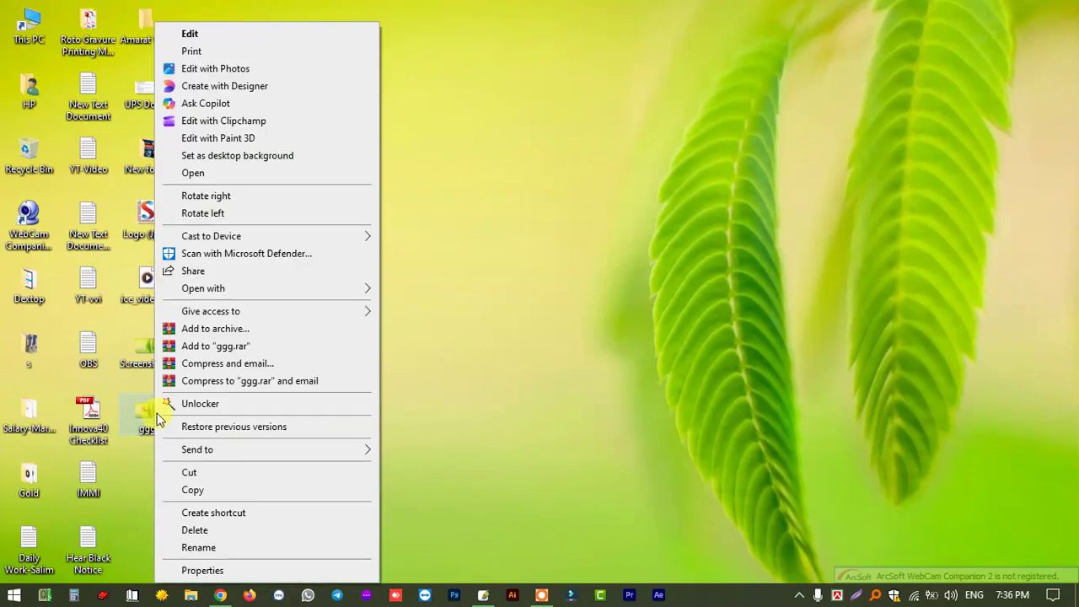
pyautogui.click(275, 157)
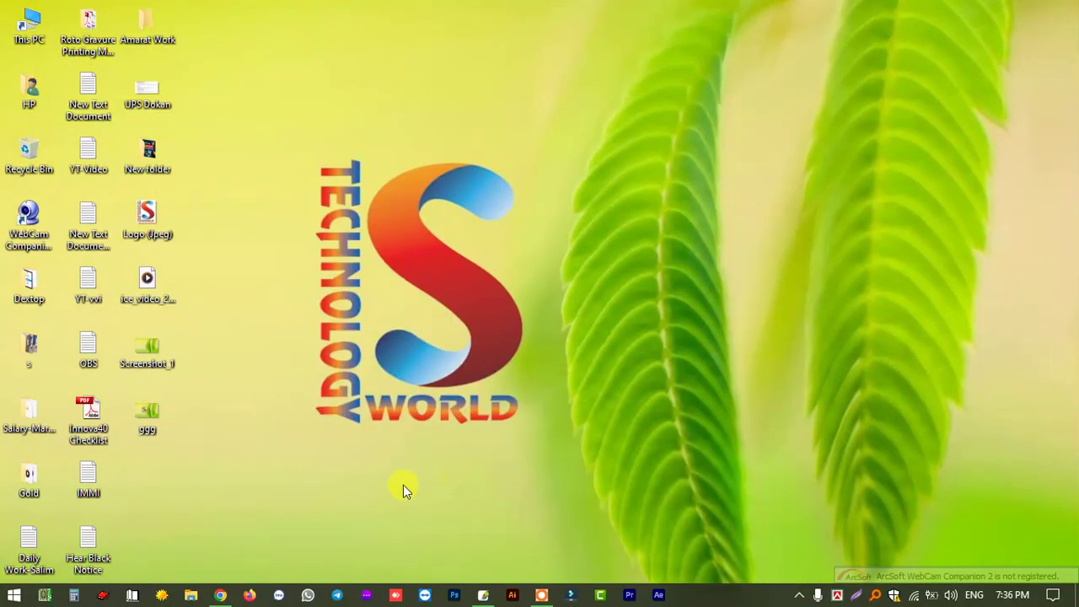
pyautogui.rightClick(600, 289)
pyautogui.click(638, 338)
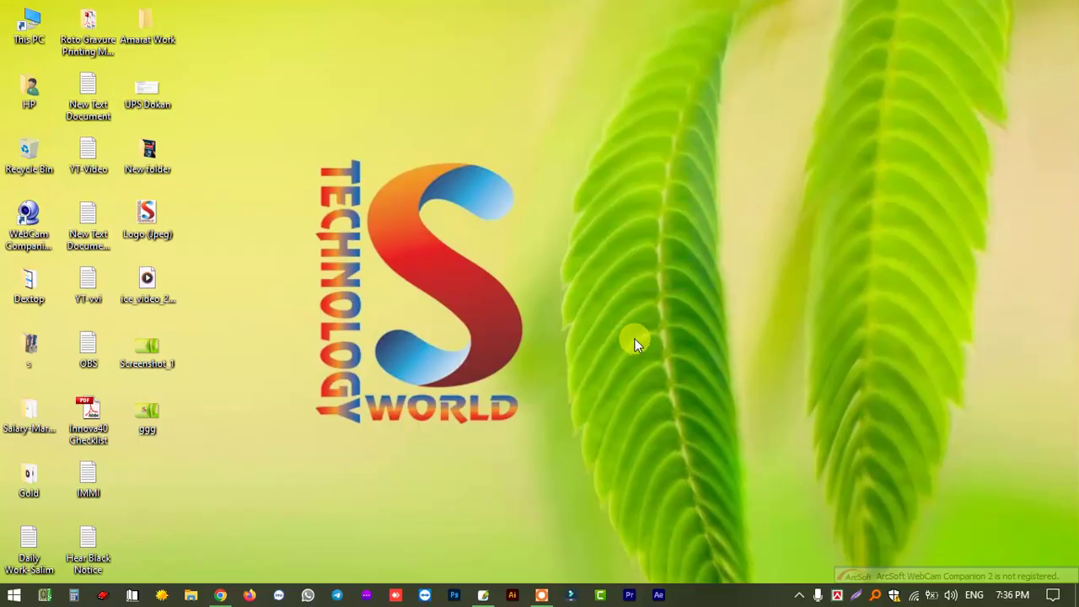